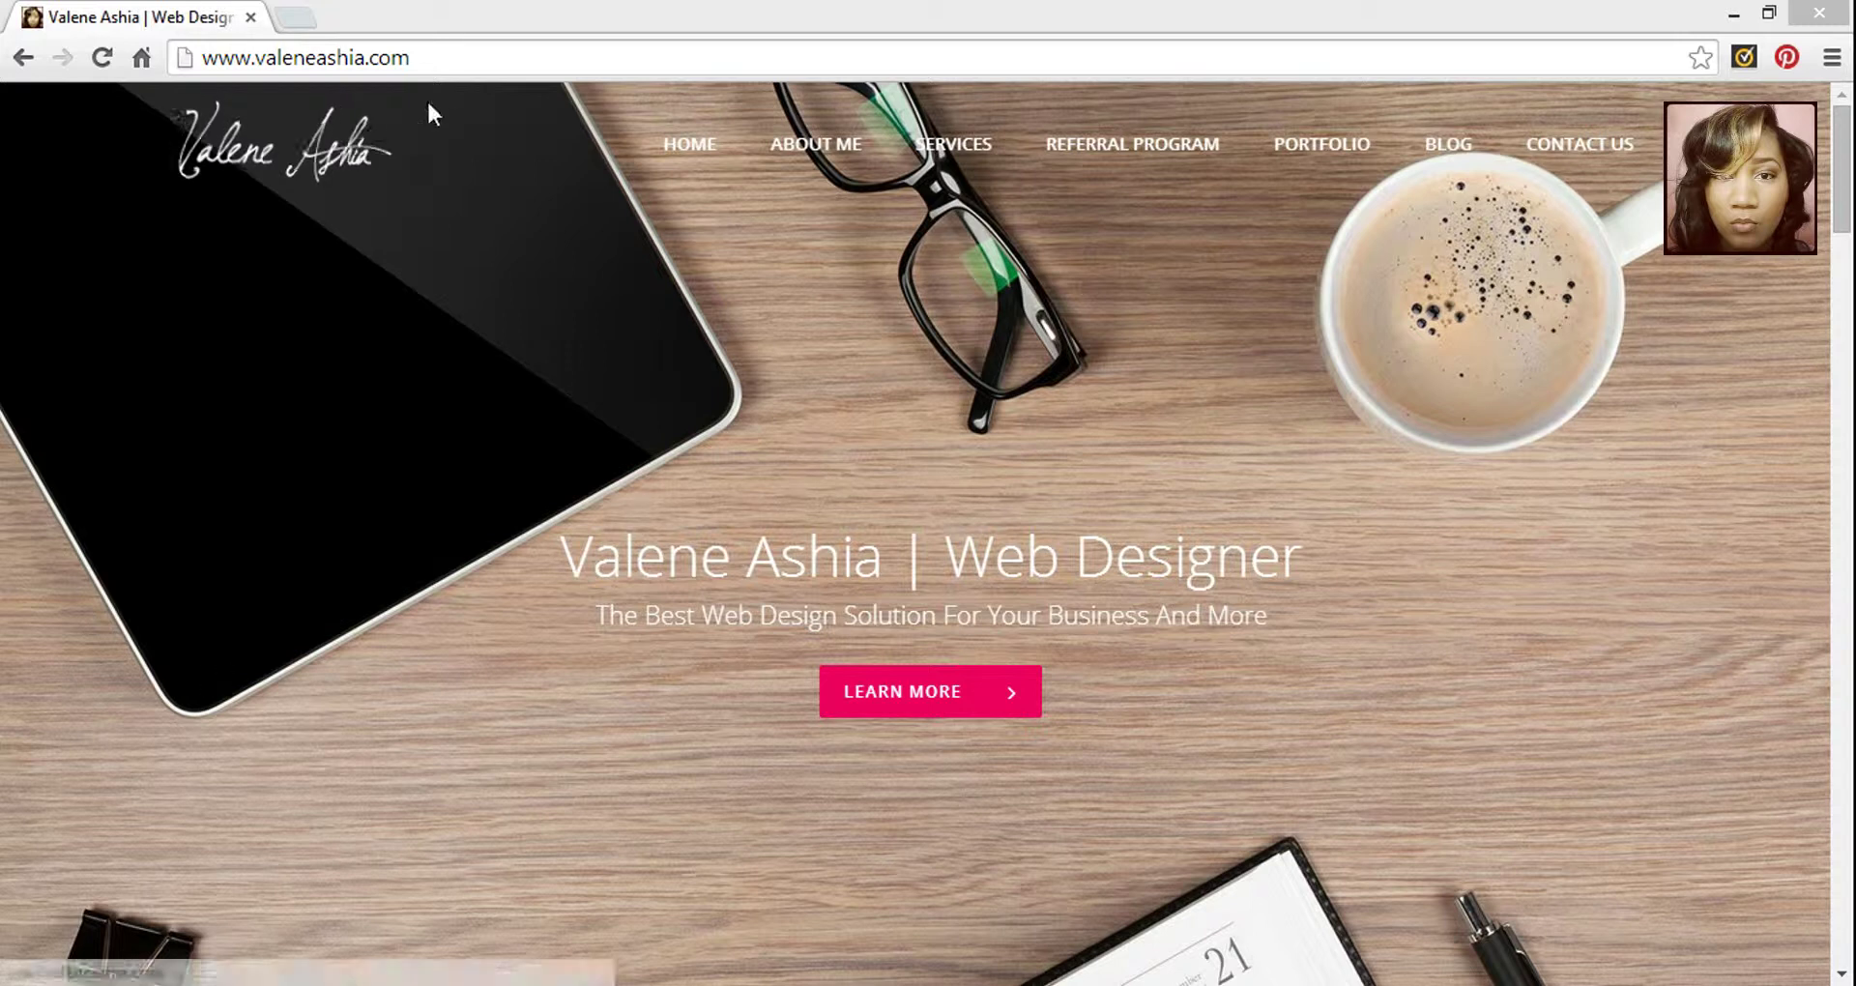
Open the iPage control panel login page at ipage.com/controlpanel.
{"action": "left_click", "coordinate": [445, 60]}
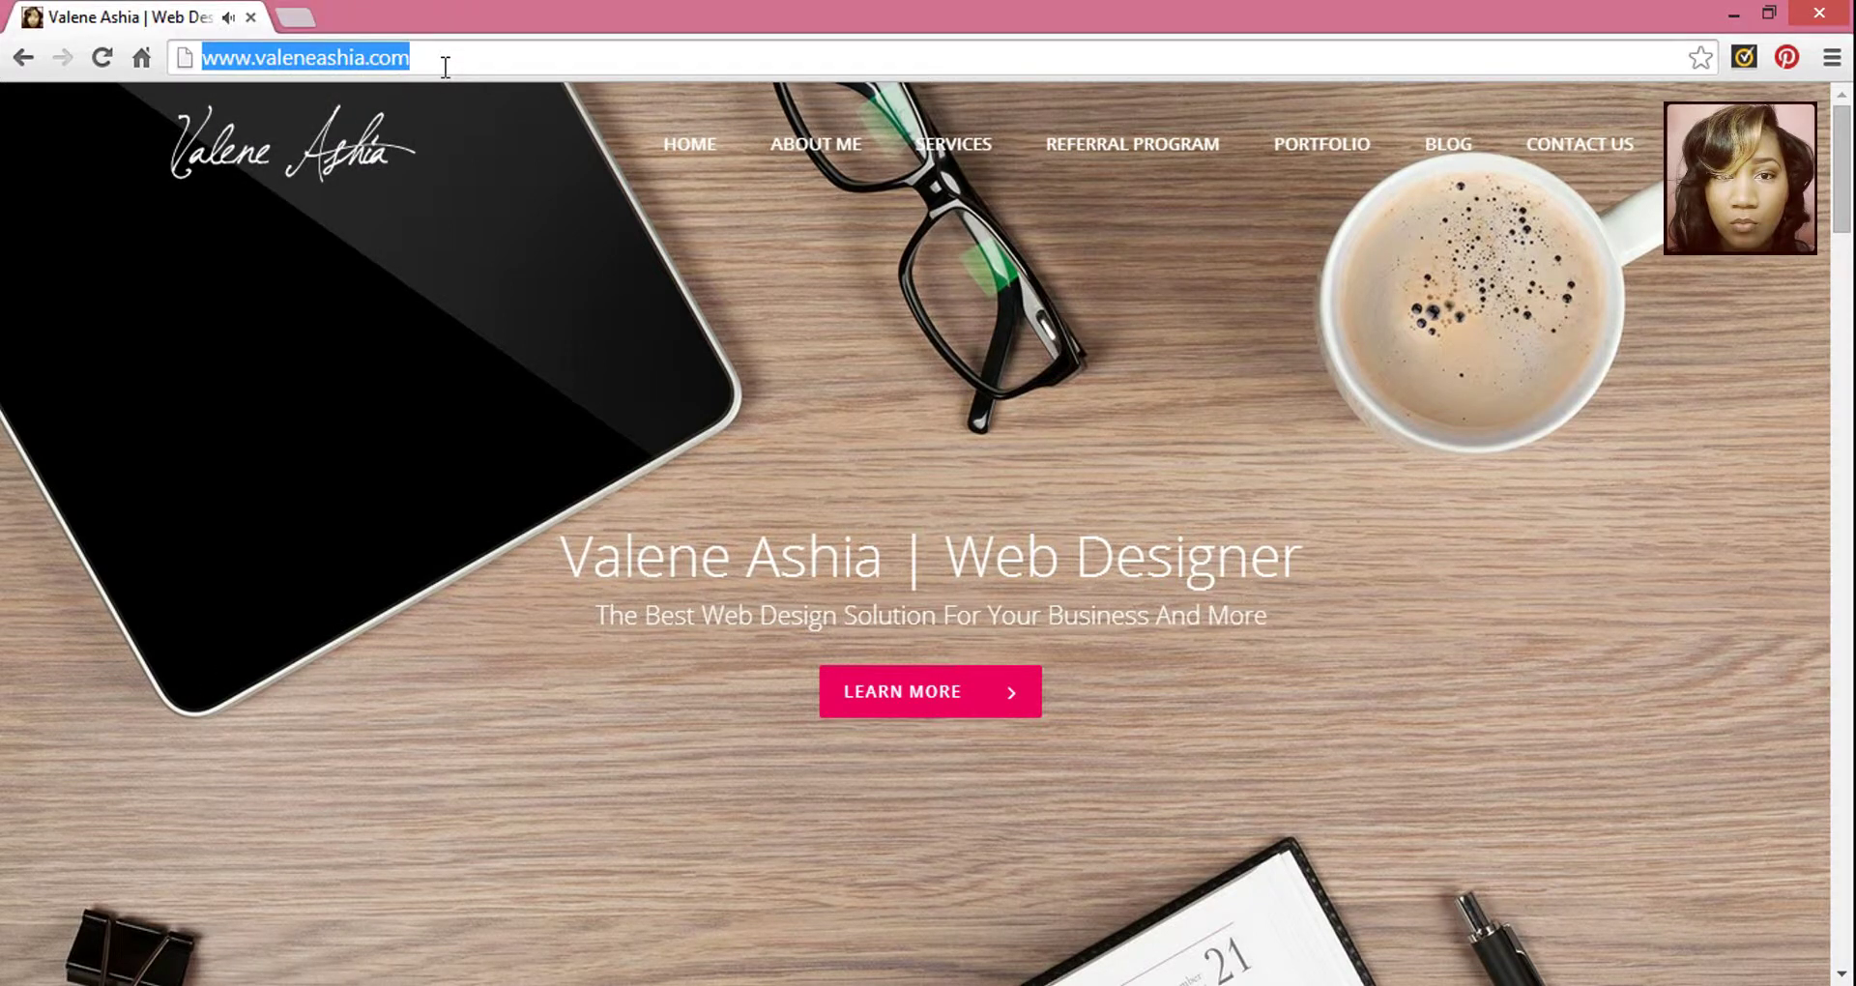
{"action": "type", "text": "ip"}
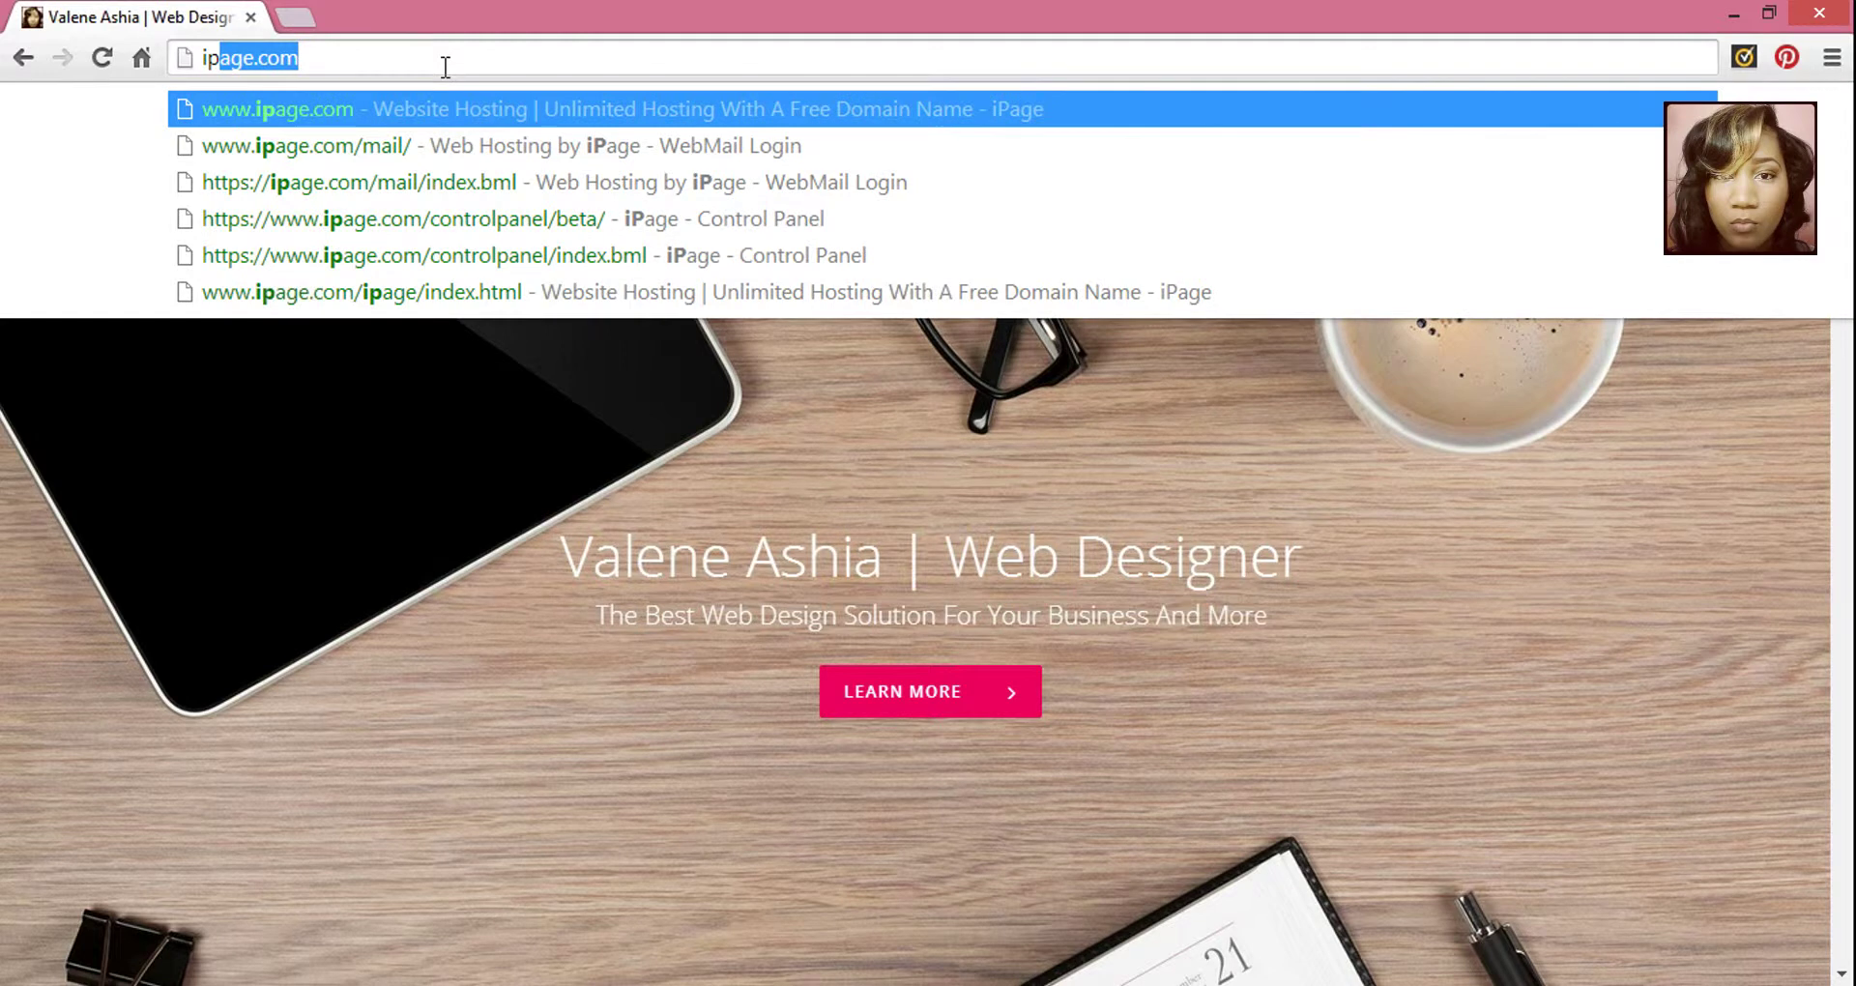
{"action": "type", "text": "age"}
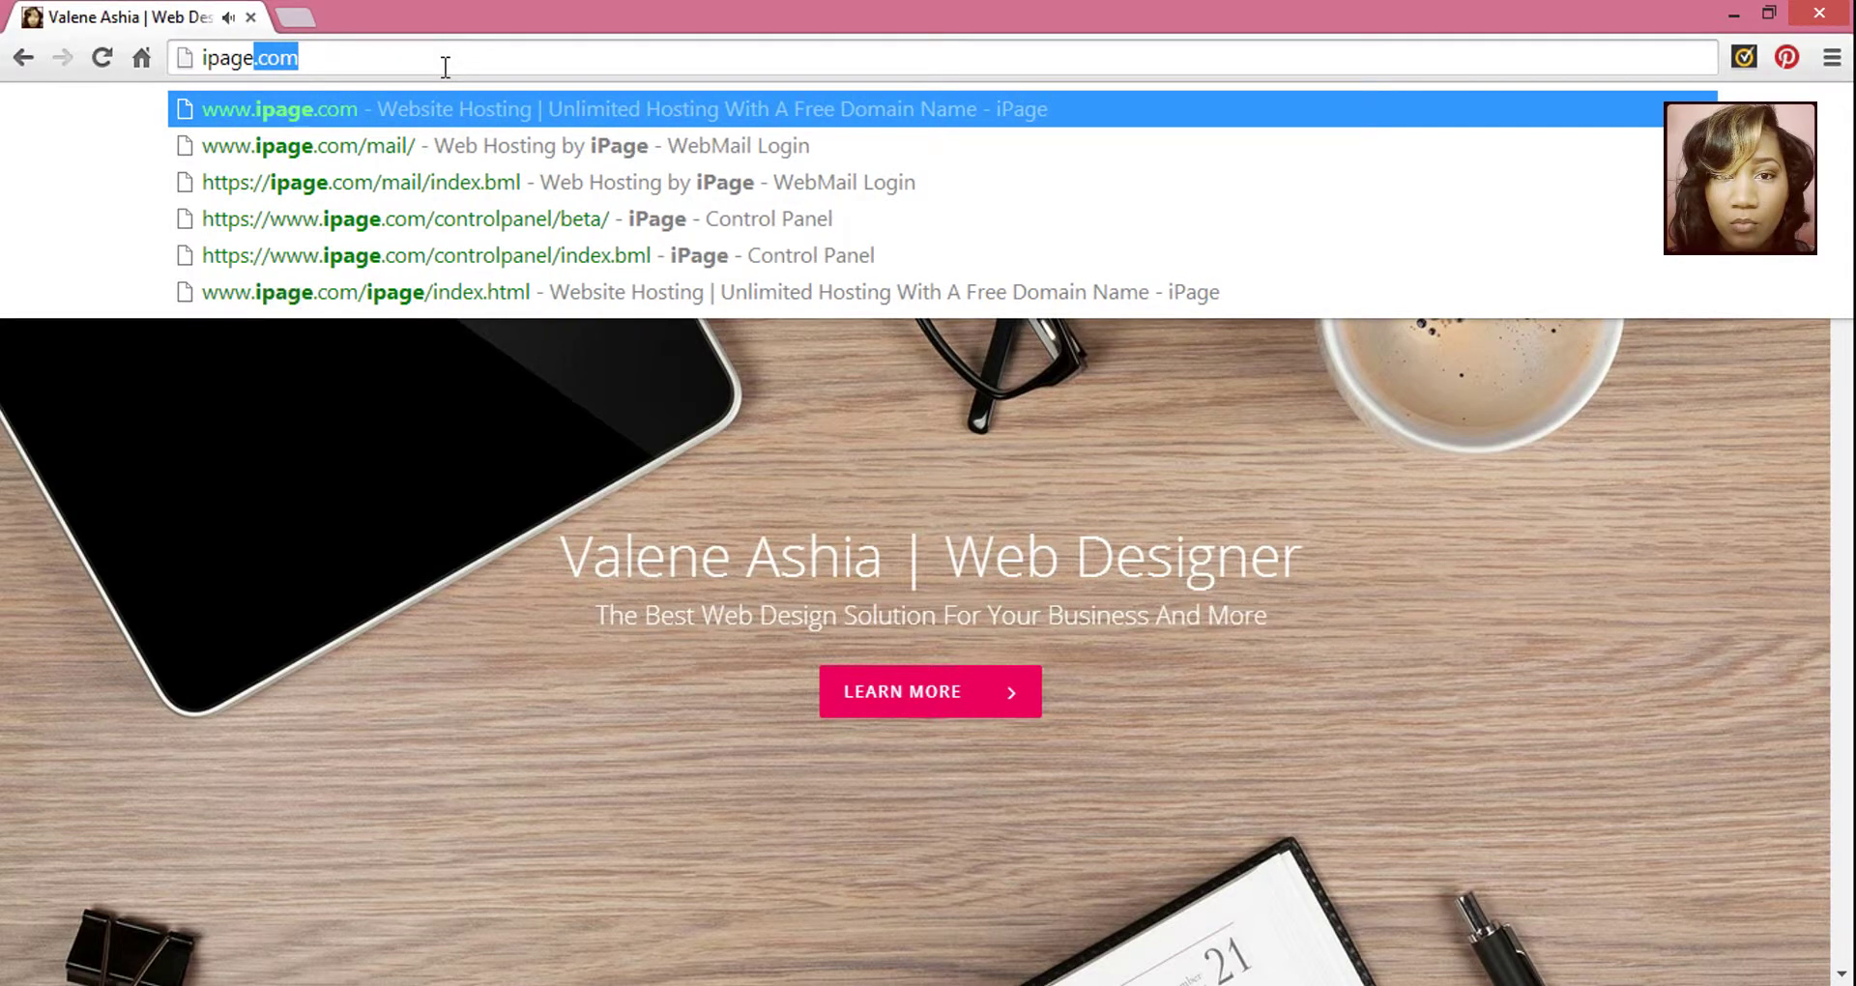
{"action": "type", "text": ".com"}
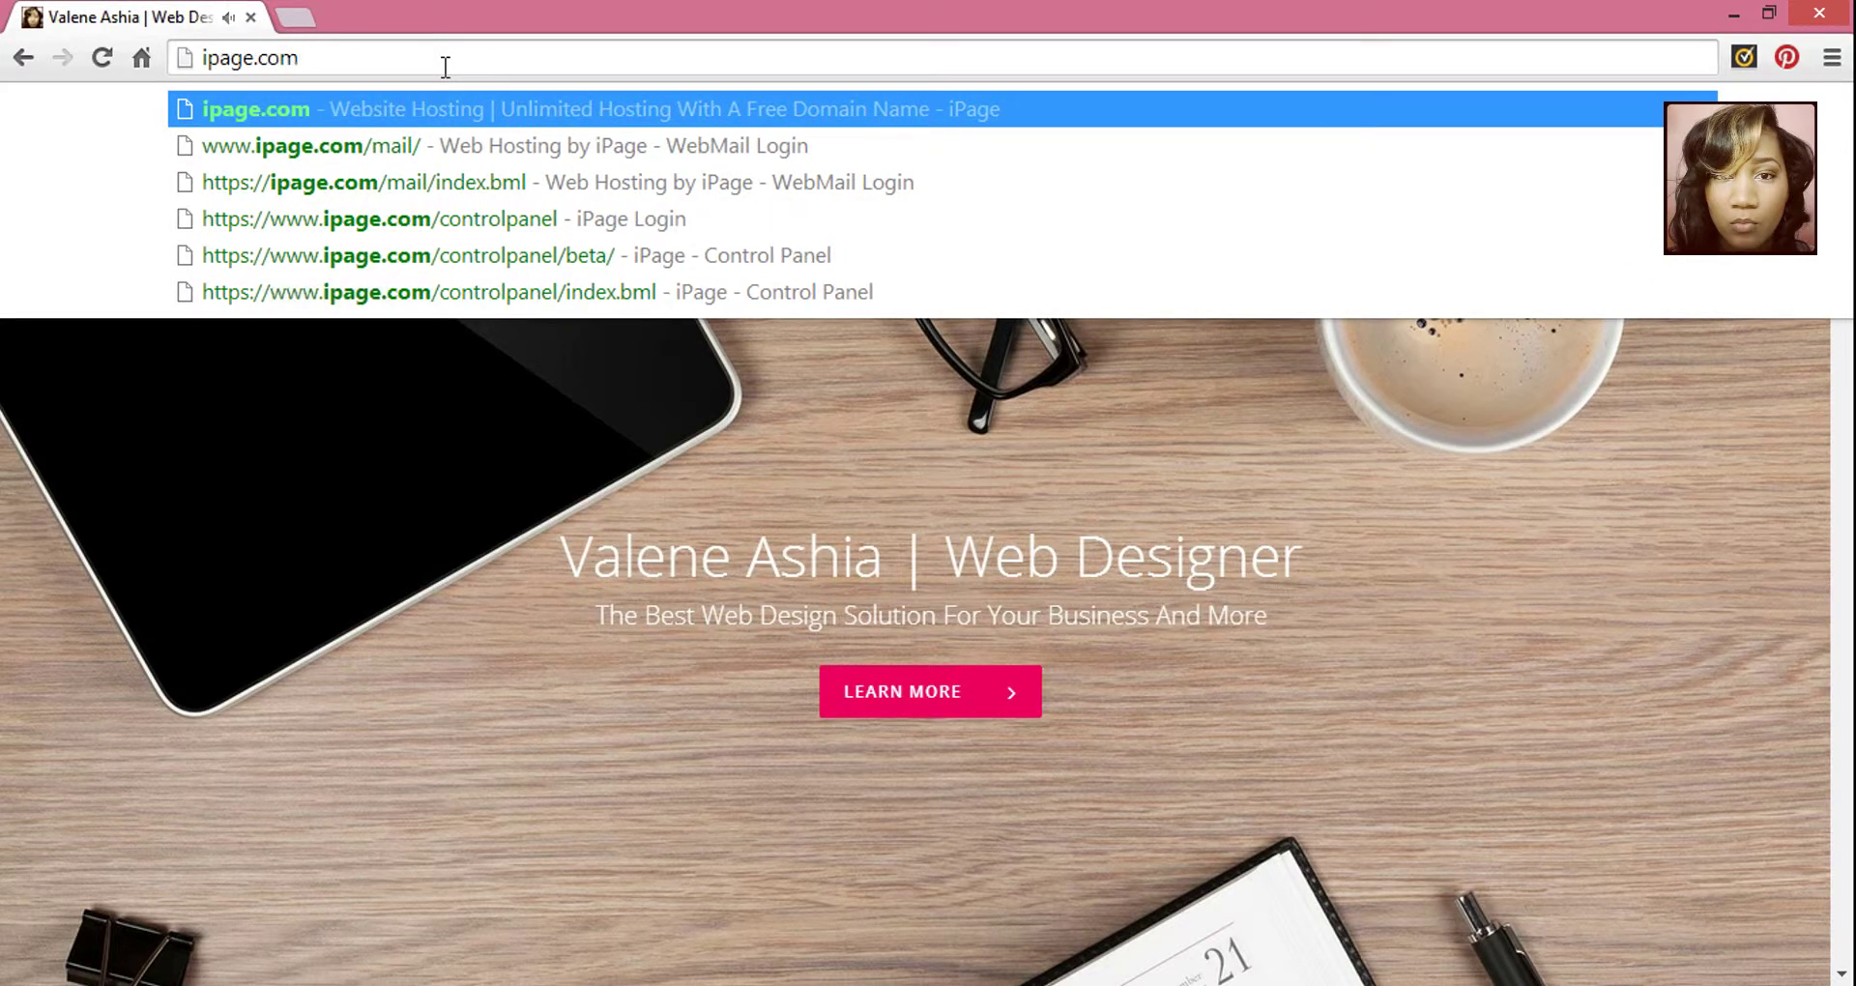
{"action": "type", "text": "/controlpan"}
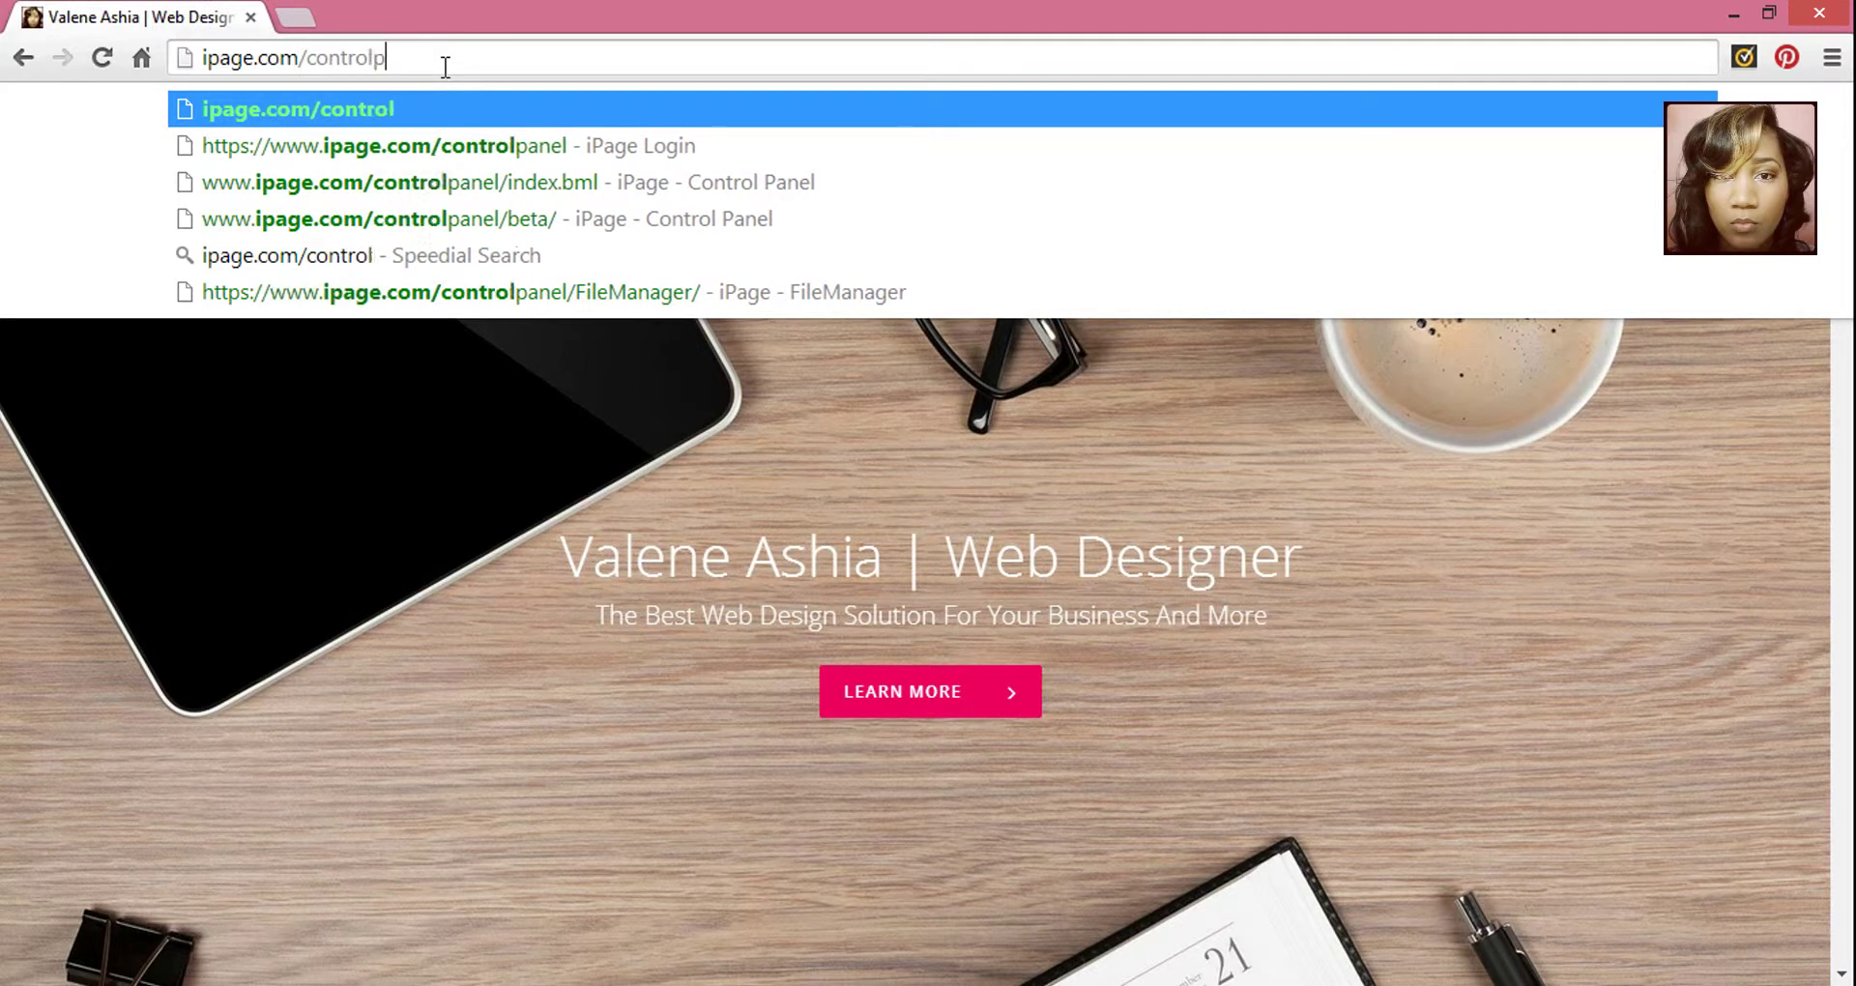
{"action": "type", "text": "el"}
{"action": "key", "text": "Return"}
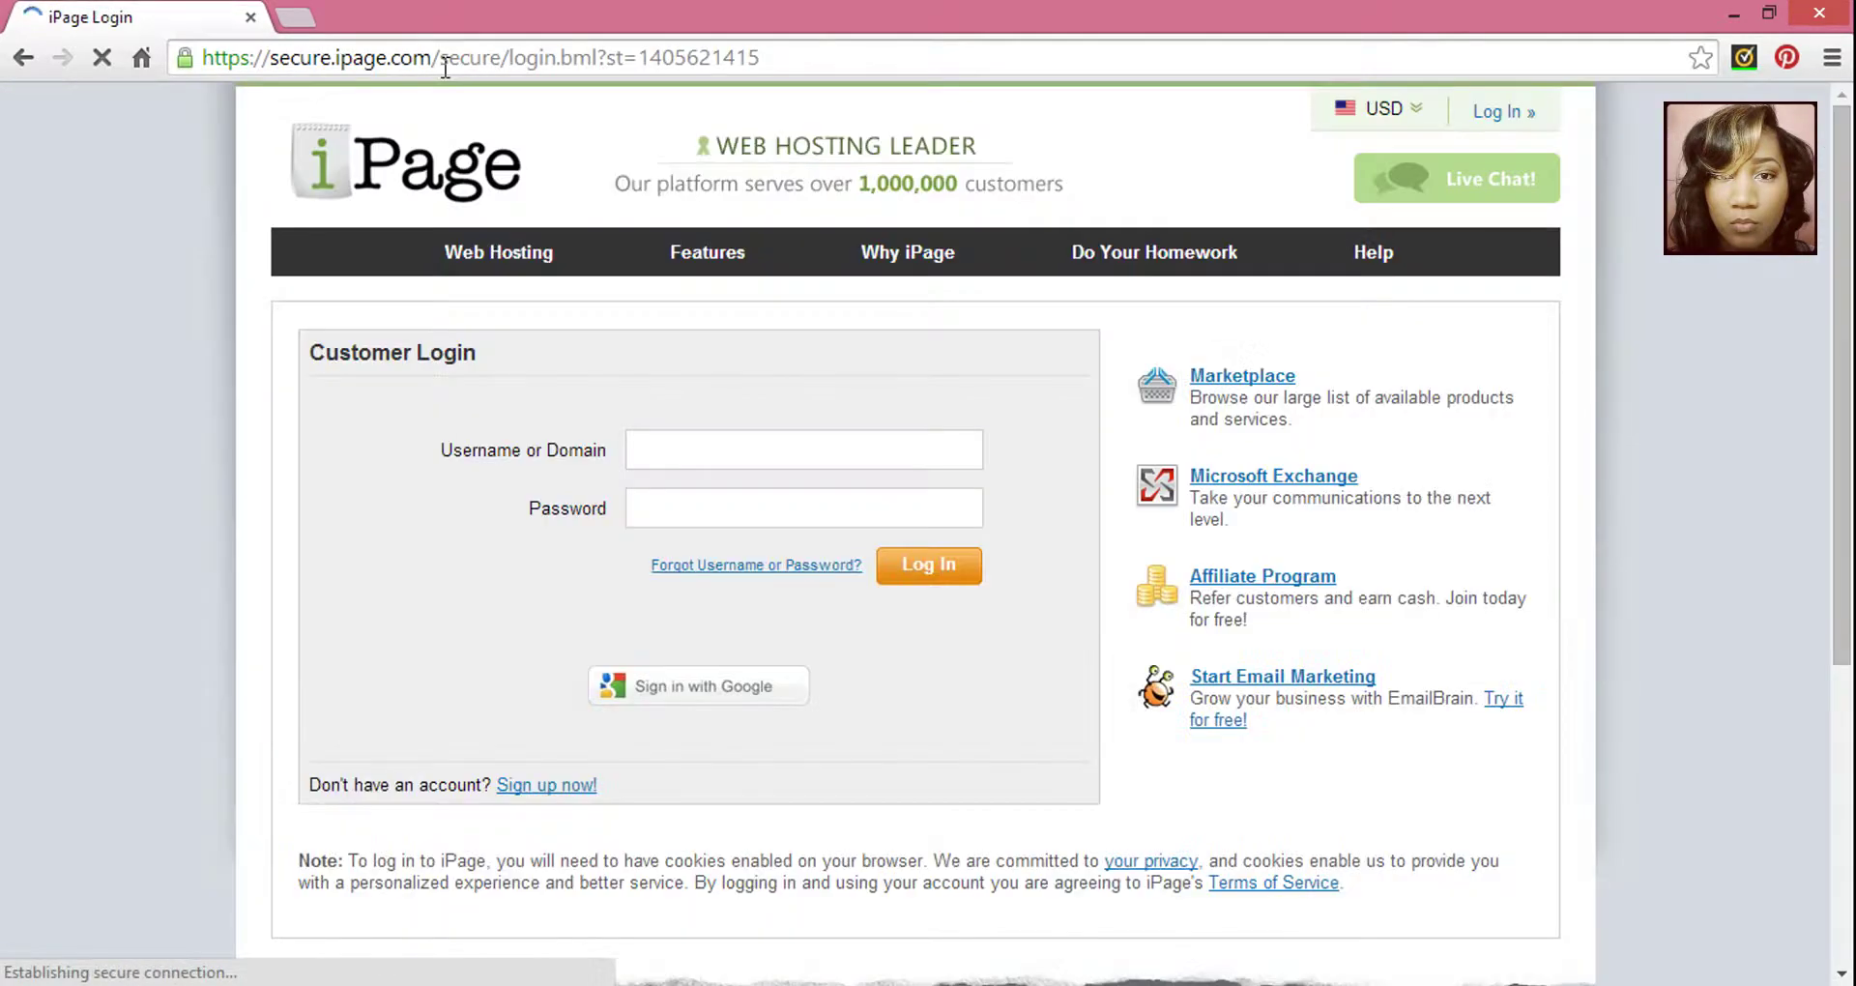
Log in to the iPage hosting account with the saved username and the account password.
{"action": "left_click", "coordinate": [679, 444]}
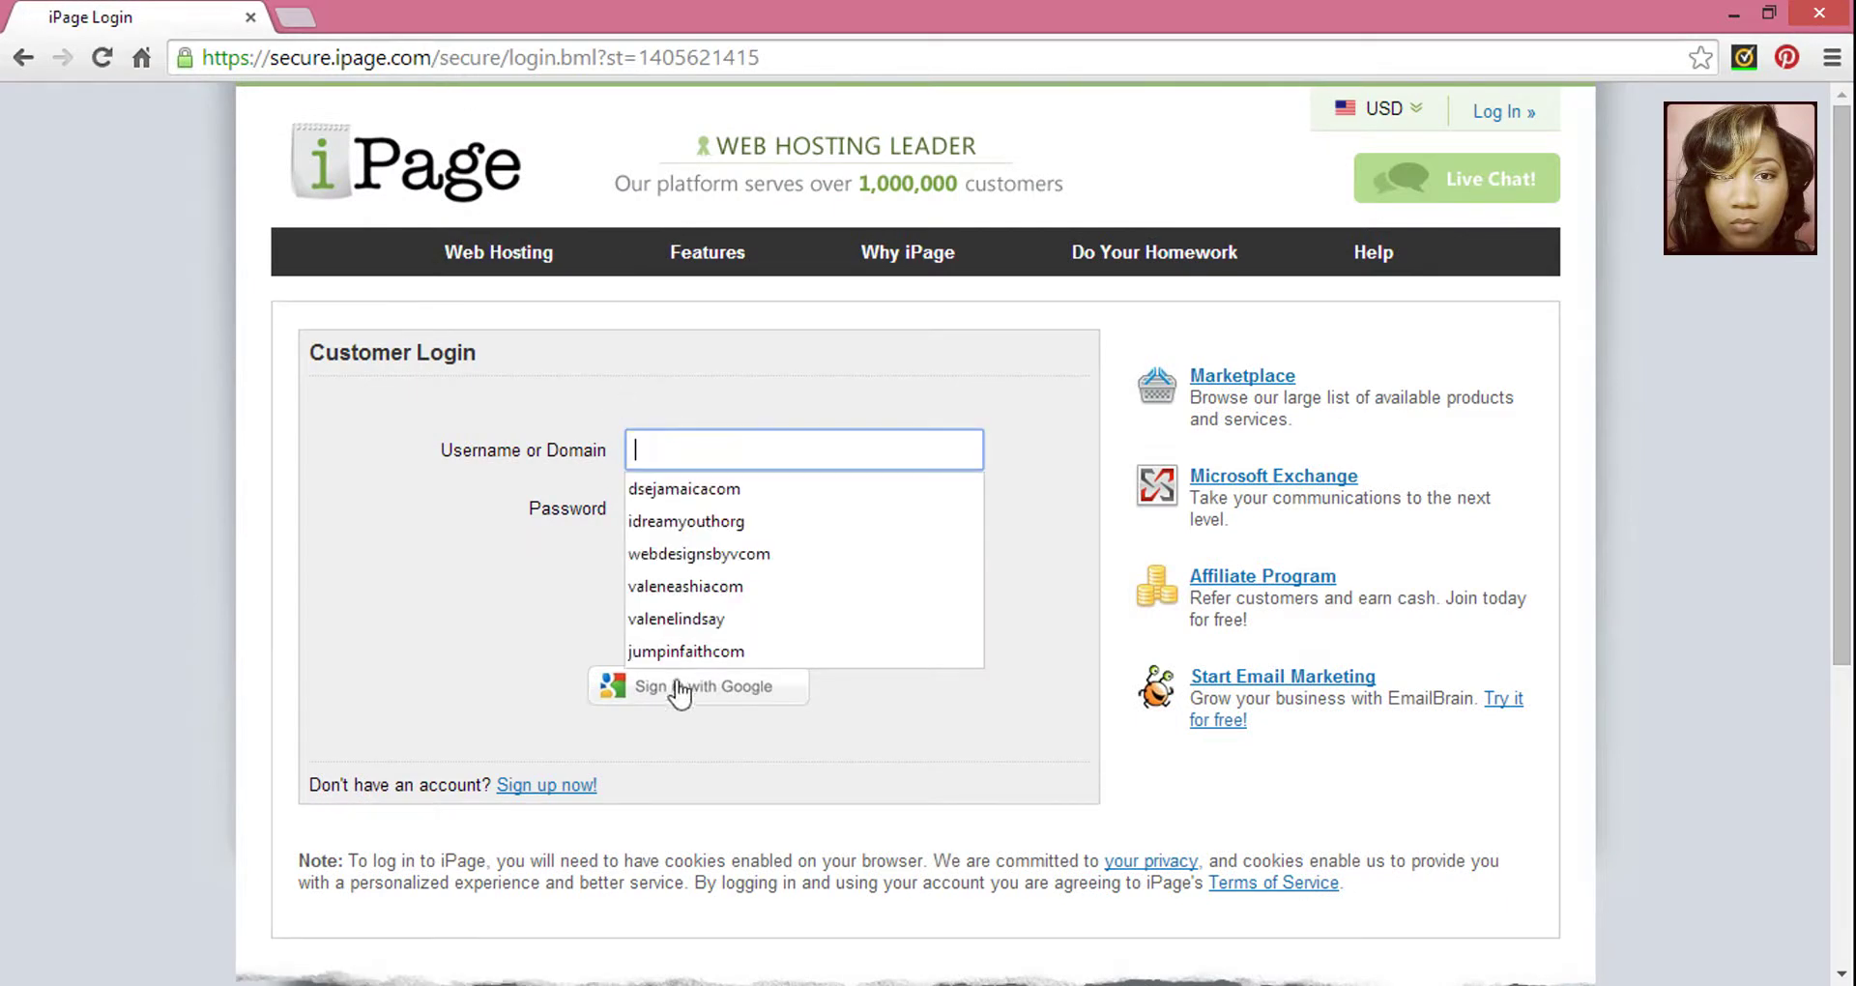
{"action": "left_click", "coordinate": [692, 652]}
{"action": "left_click", "coordinate": [763, 509]}
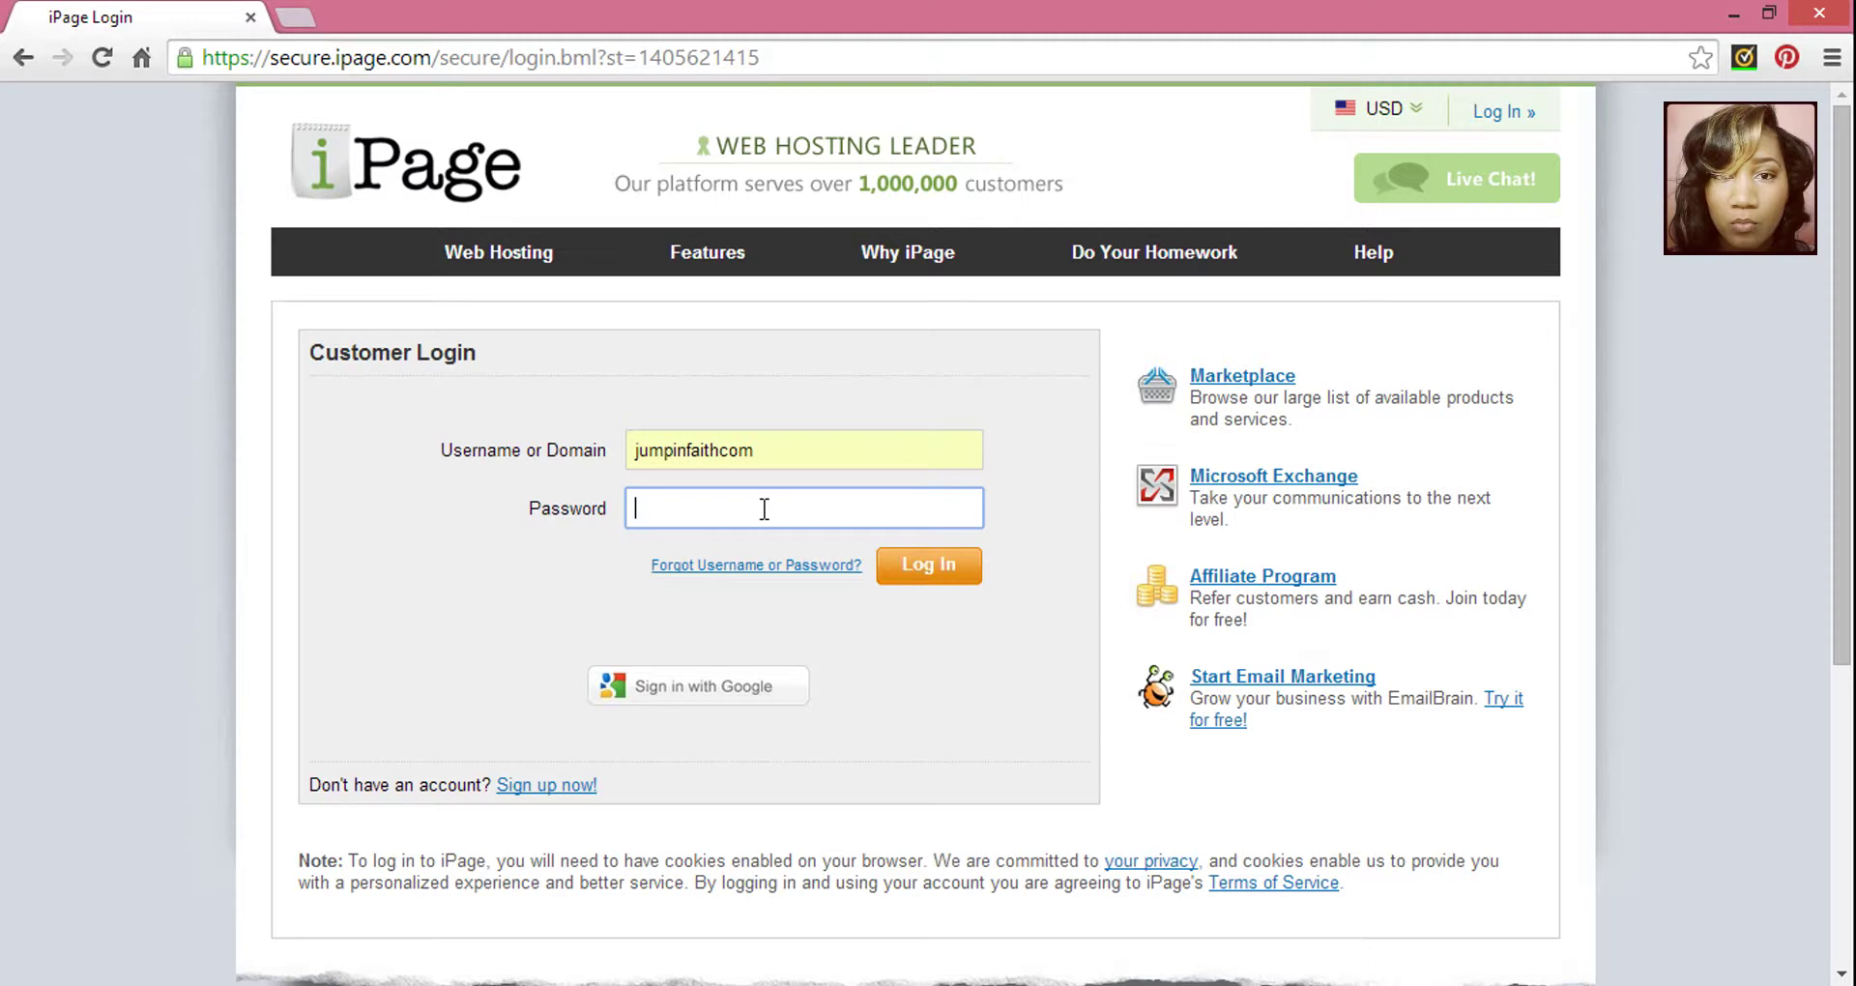
{"action": "type", "text": "••••••••••••••"}
{"action": "left_click", "coordinate": [906, 567]}
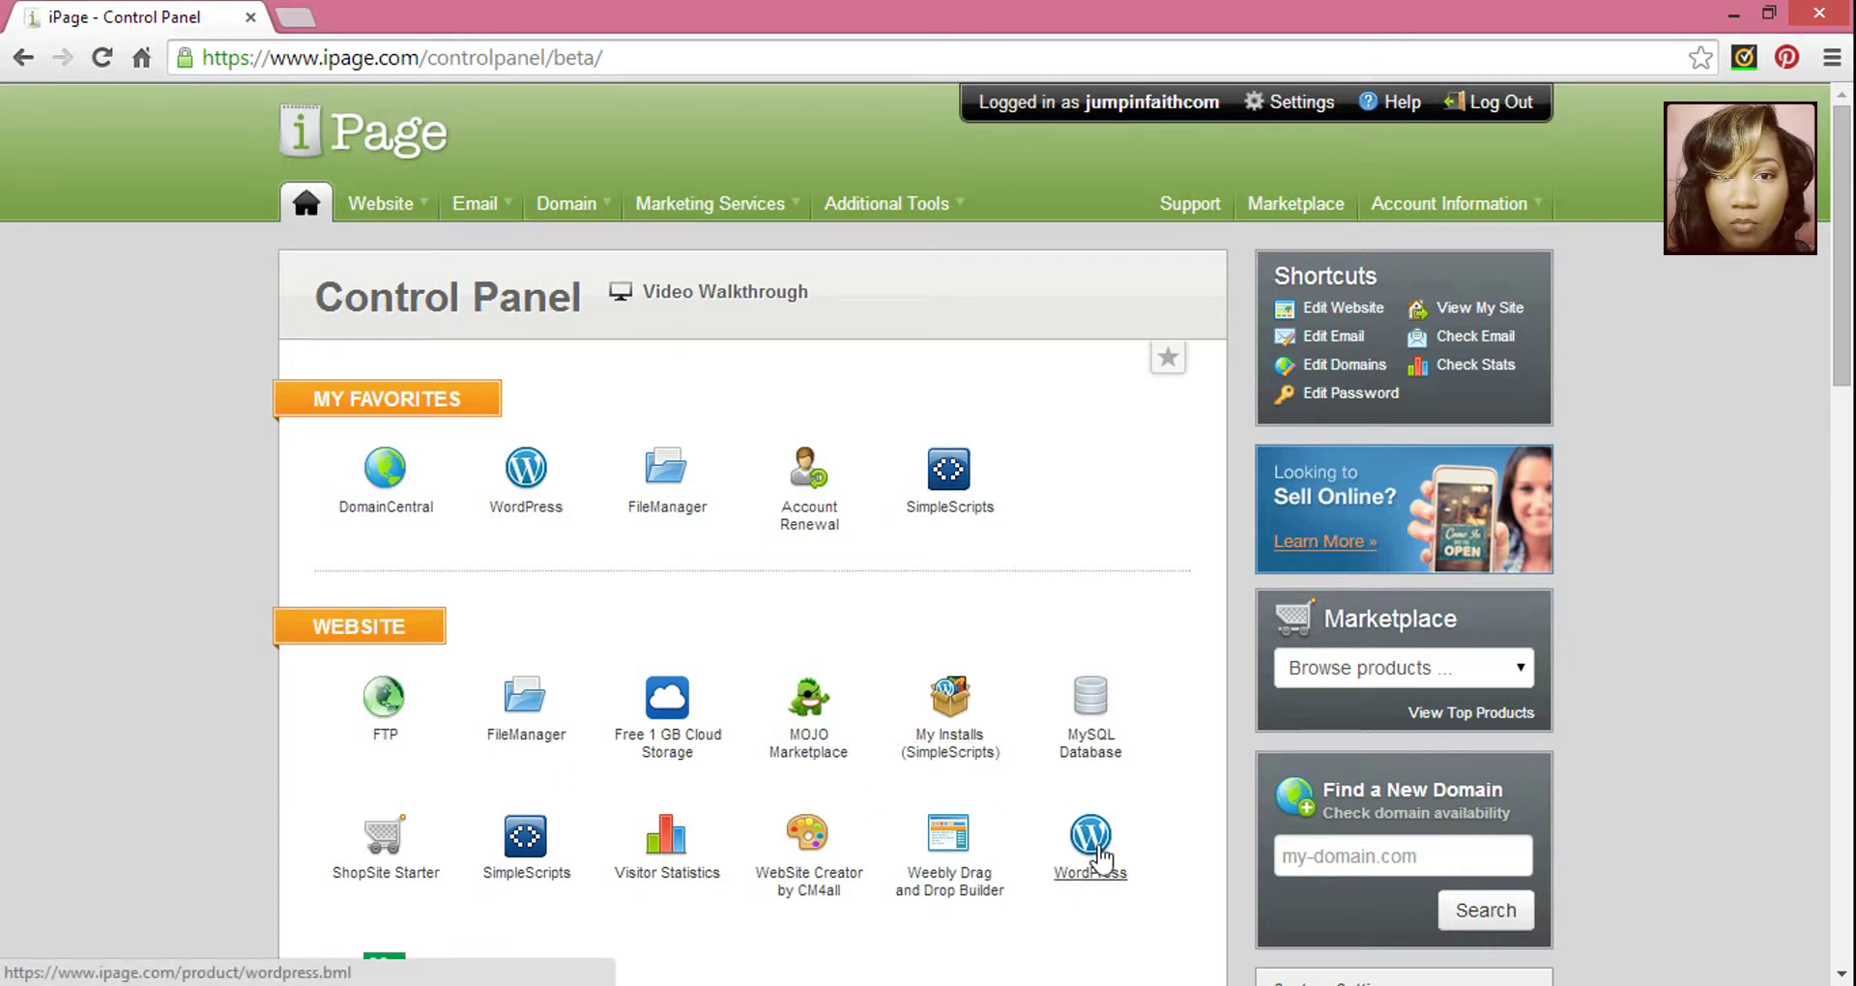
{"action": "left_click", "coordinate": [1102, 855]}
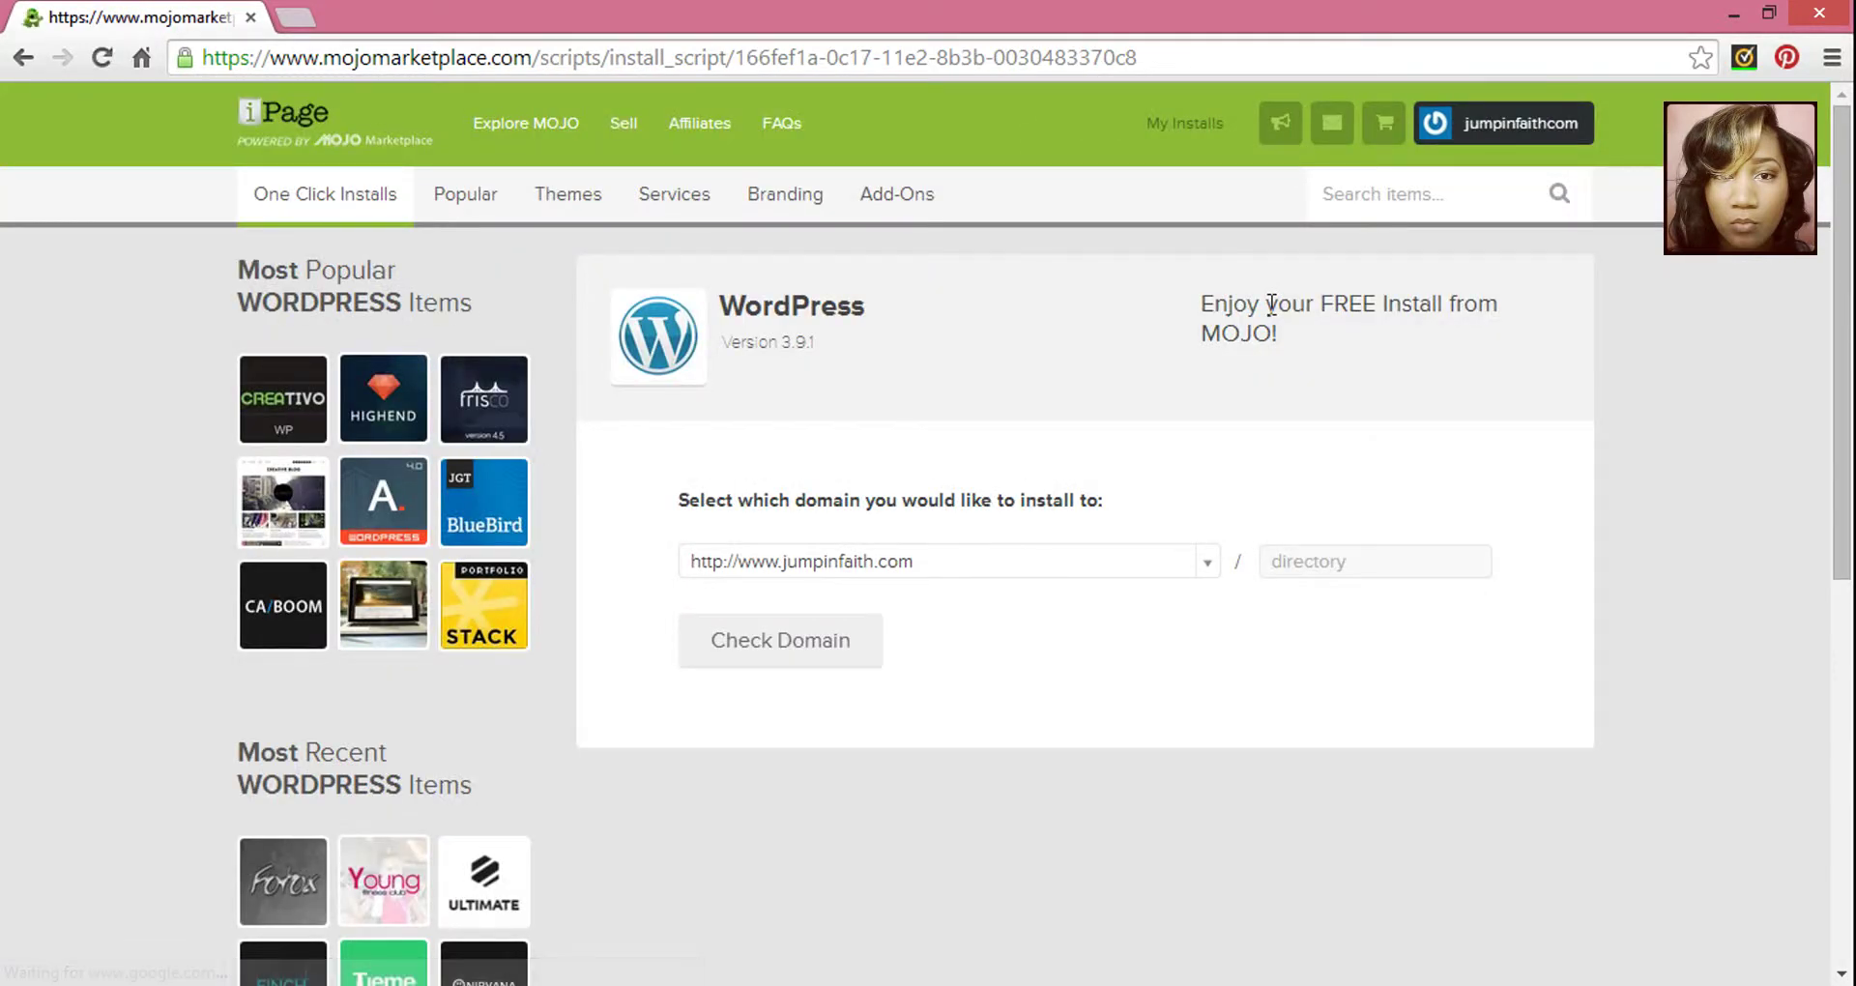
{"action": "left_click", "coordinate": [789, 642]}
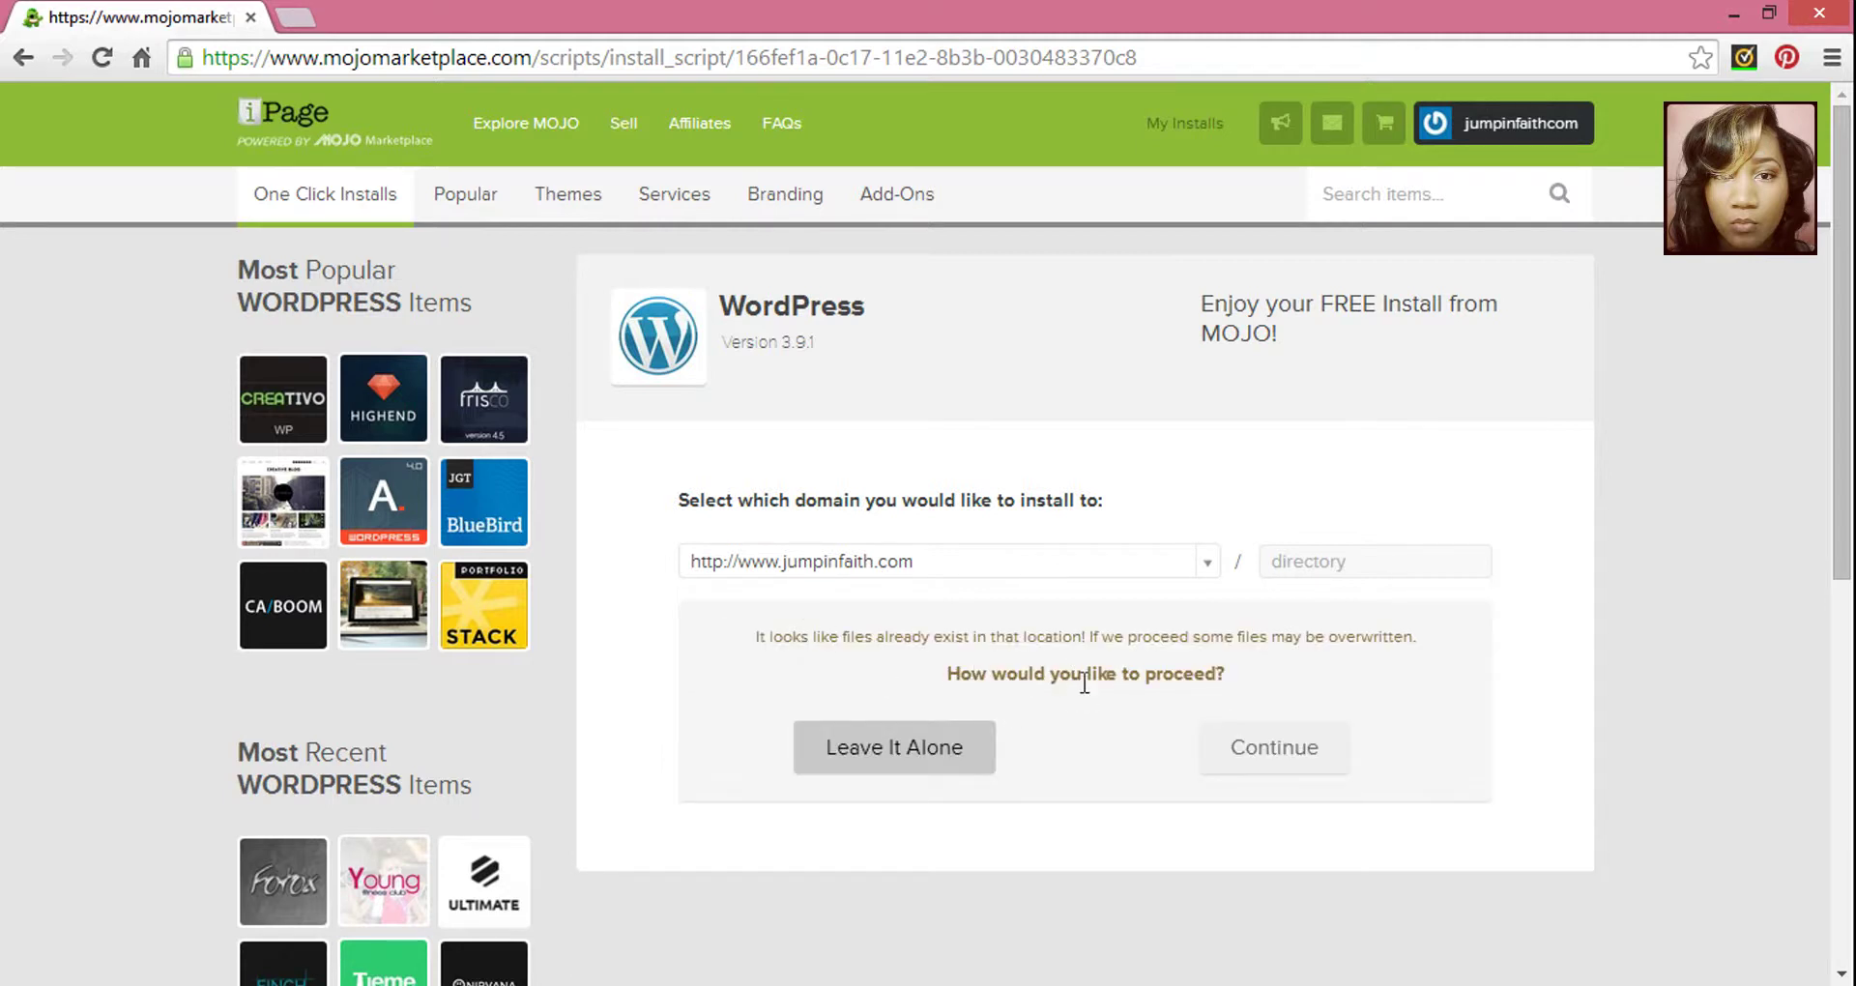
{"action": "left_click", "coordinate": [1243, 762]}
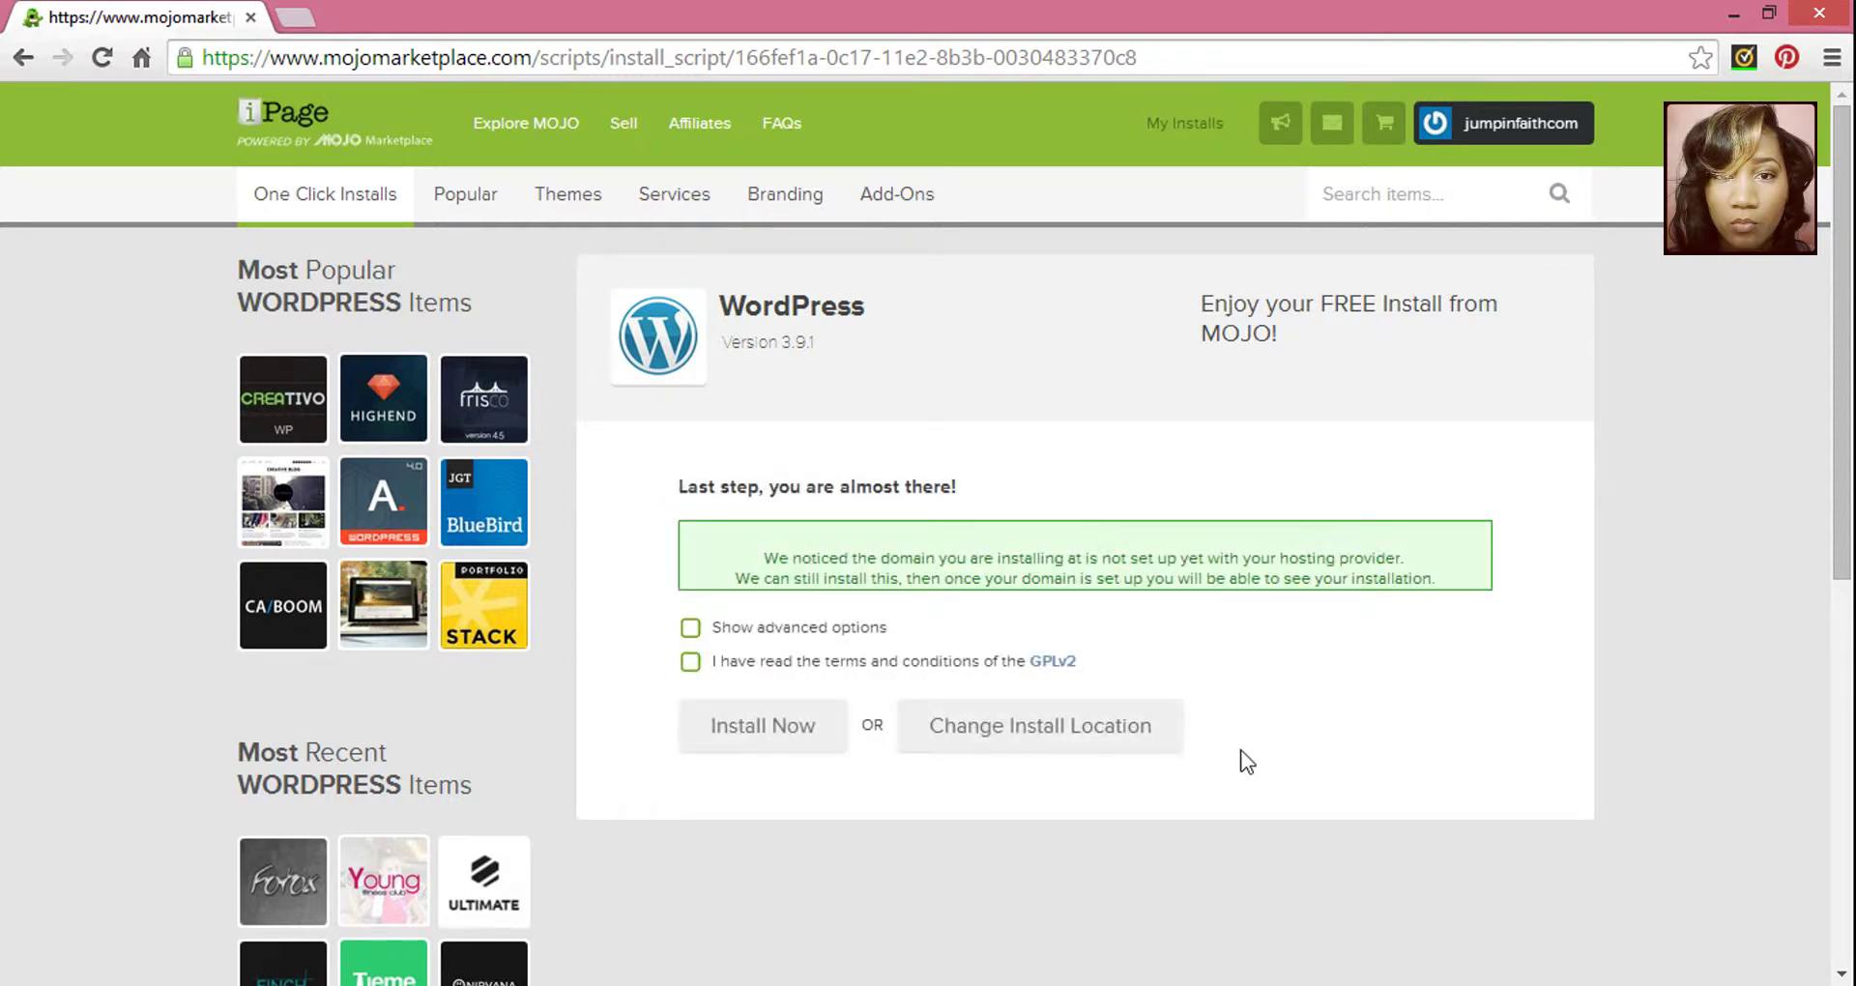
{"action": "left_click", "coordinate": [690, 662]}
{"action": "left_click", "coordinate": [770, 735]}
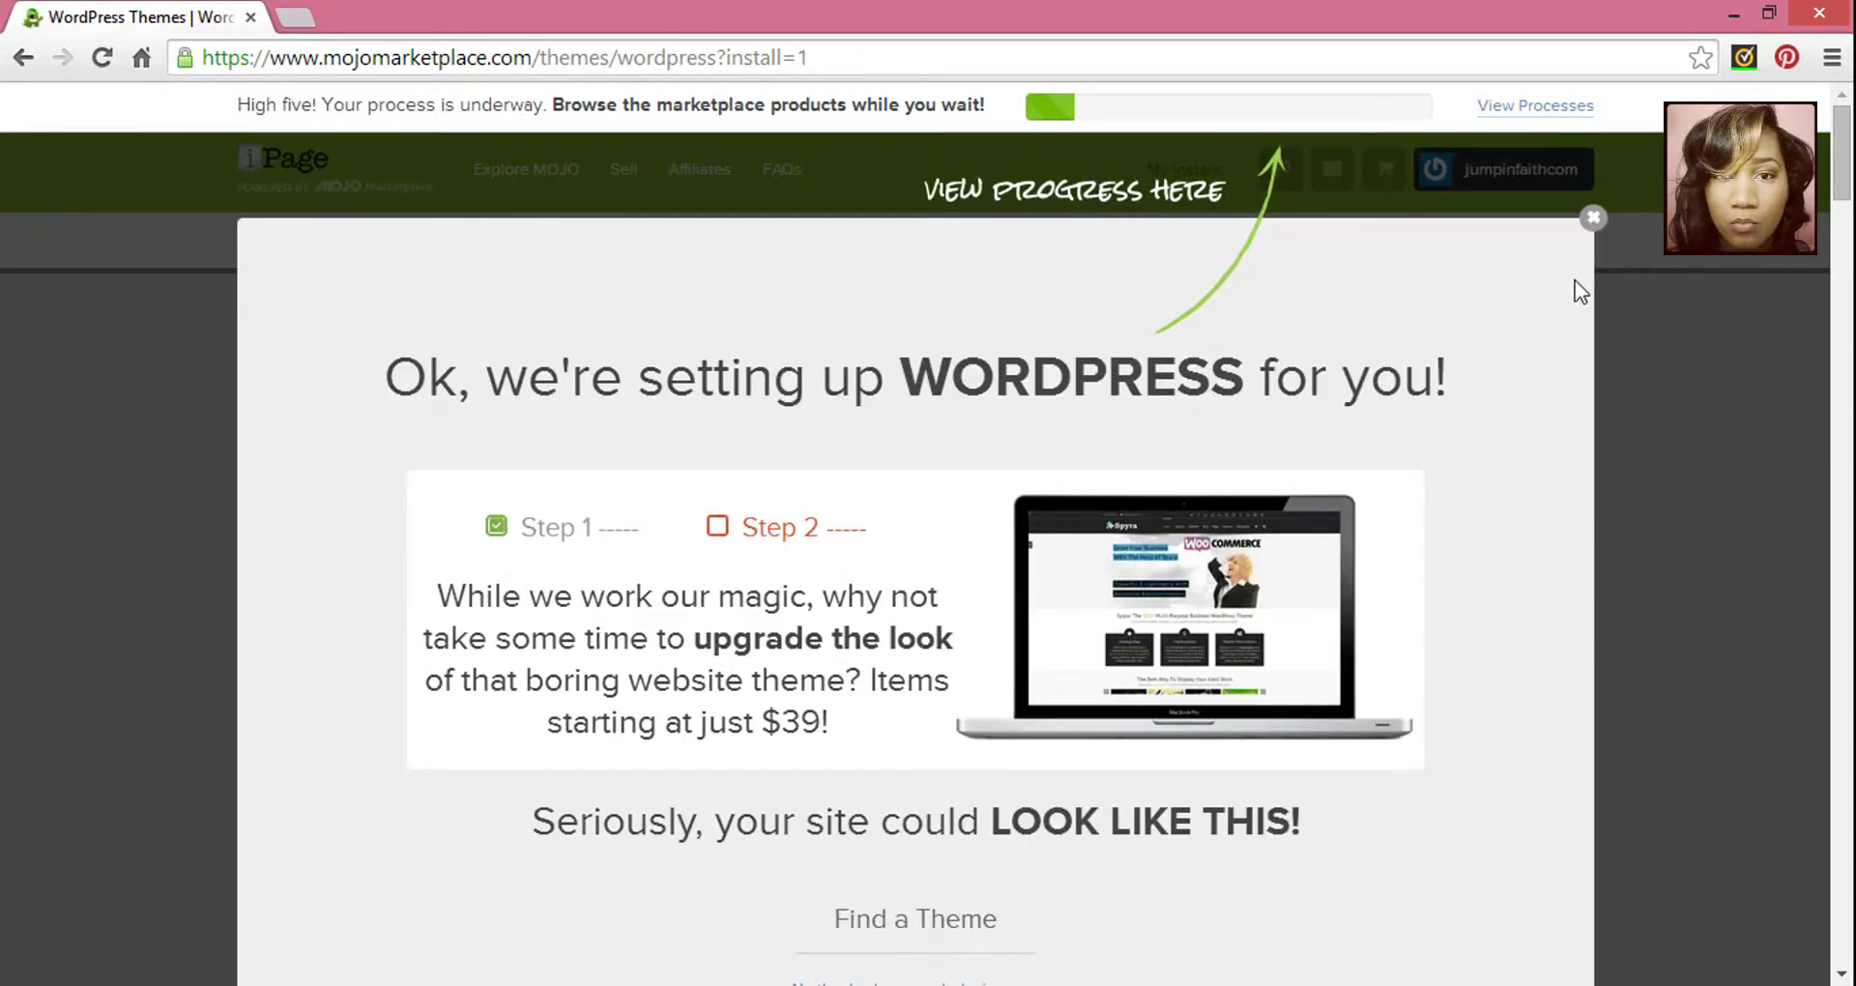
Close the theme promotion, view the finished installation's credentials and open the site's admin URL.
{"action": "left_click", "coordinate": [1594, 220]}
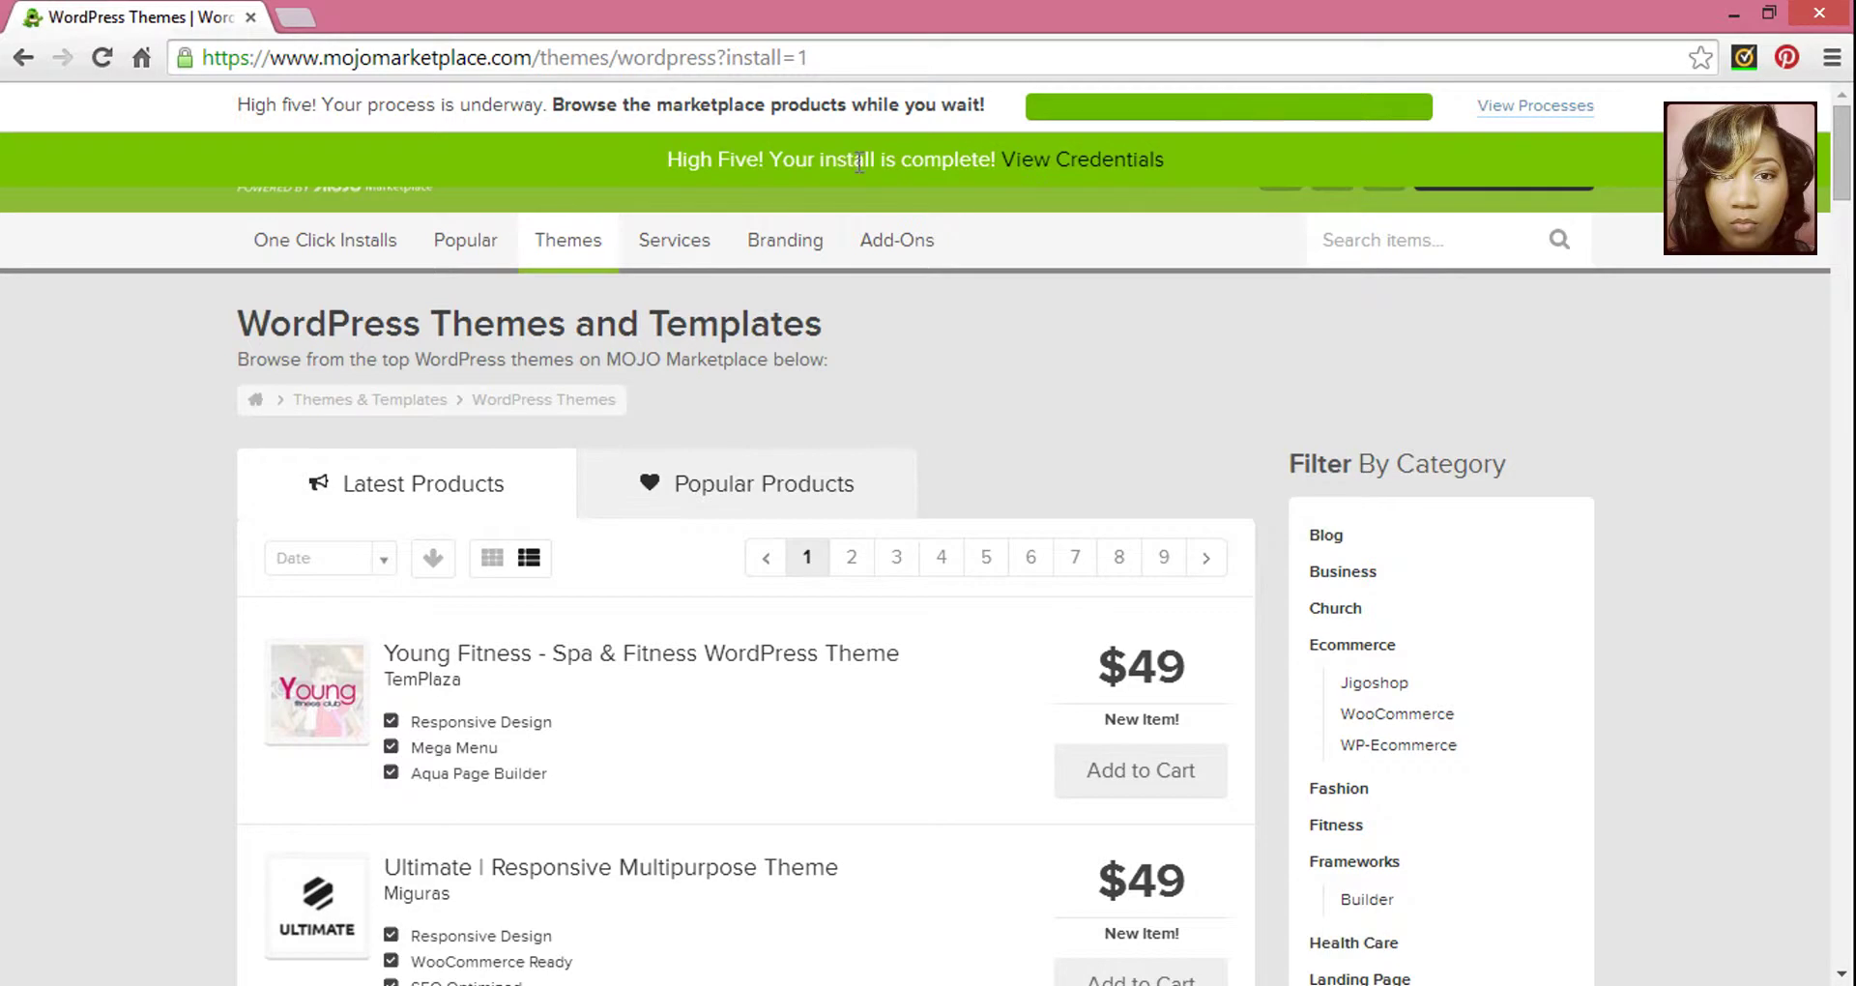
{"action": "left_click", "coordinate": [1064, 154]}
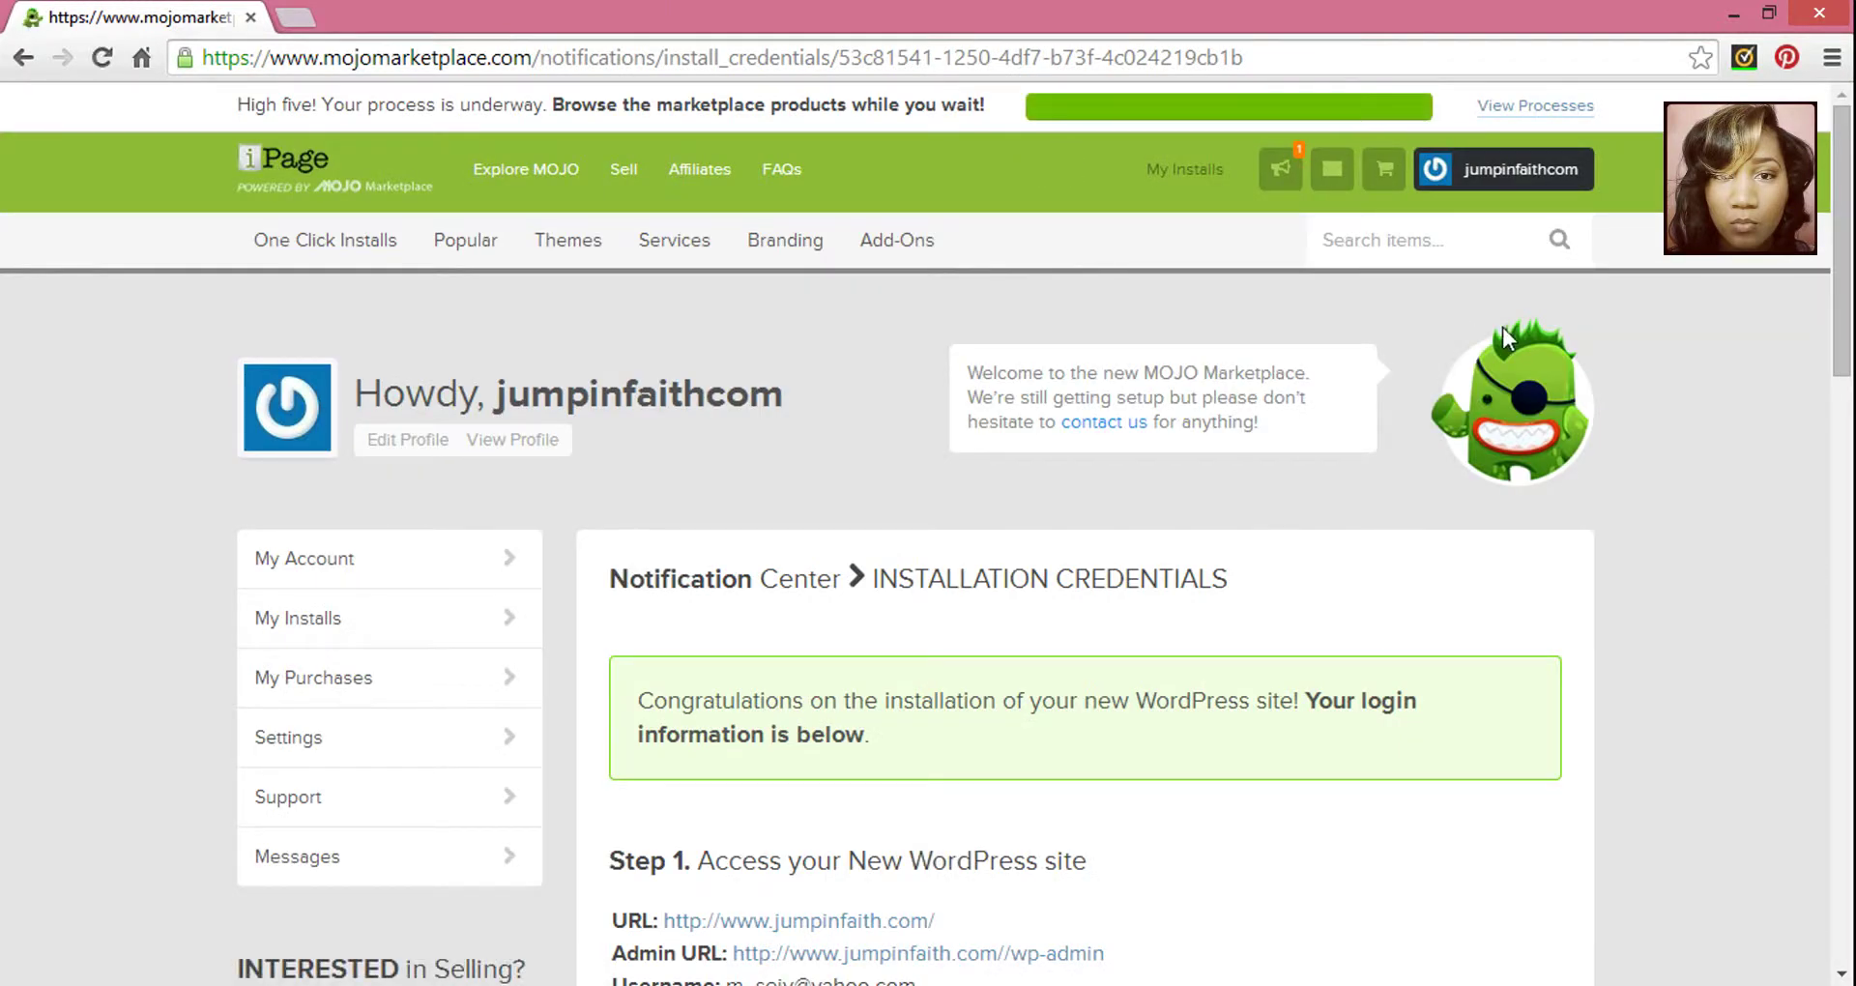
{"action": "left_click_drag", "start_coordinate": [1851, 305], "coordinate": [1851, 460]}
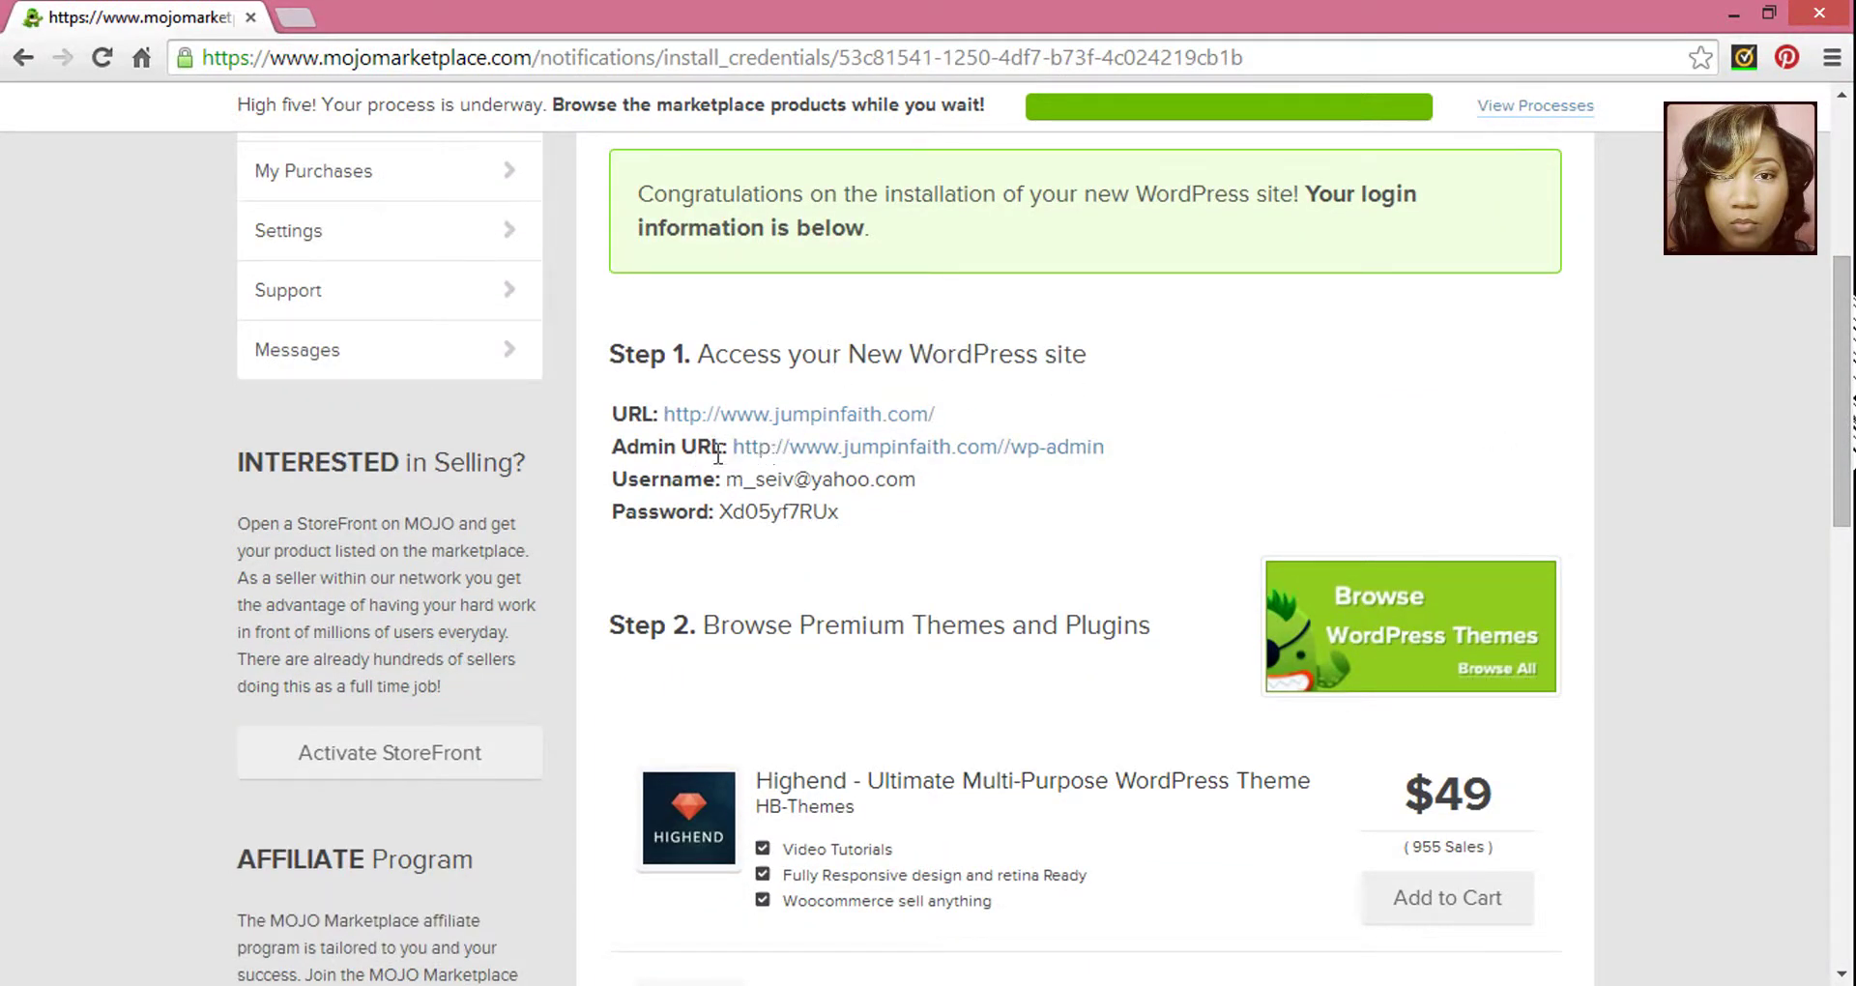
{"action": "left_click", "coordinate": [848, 449]}
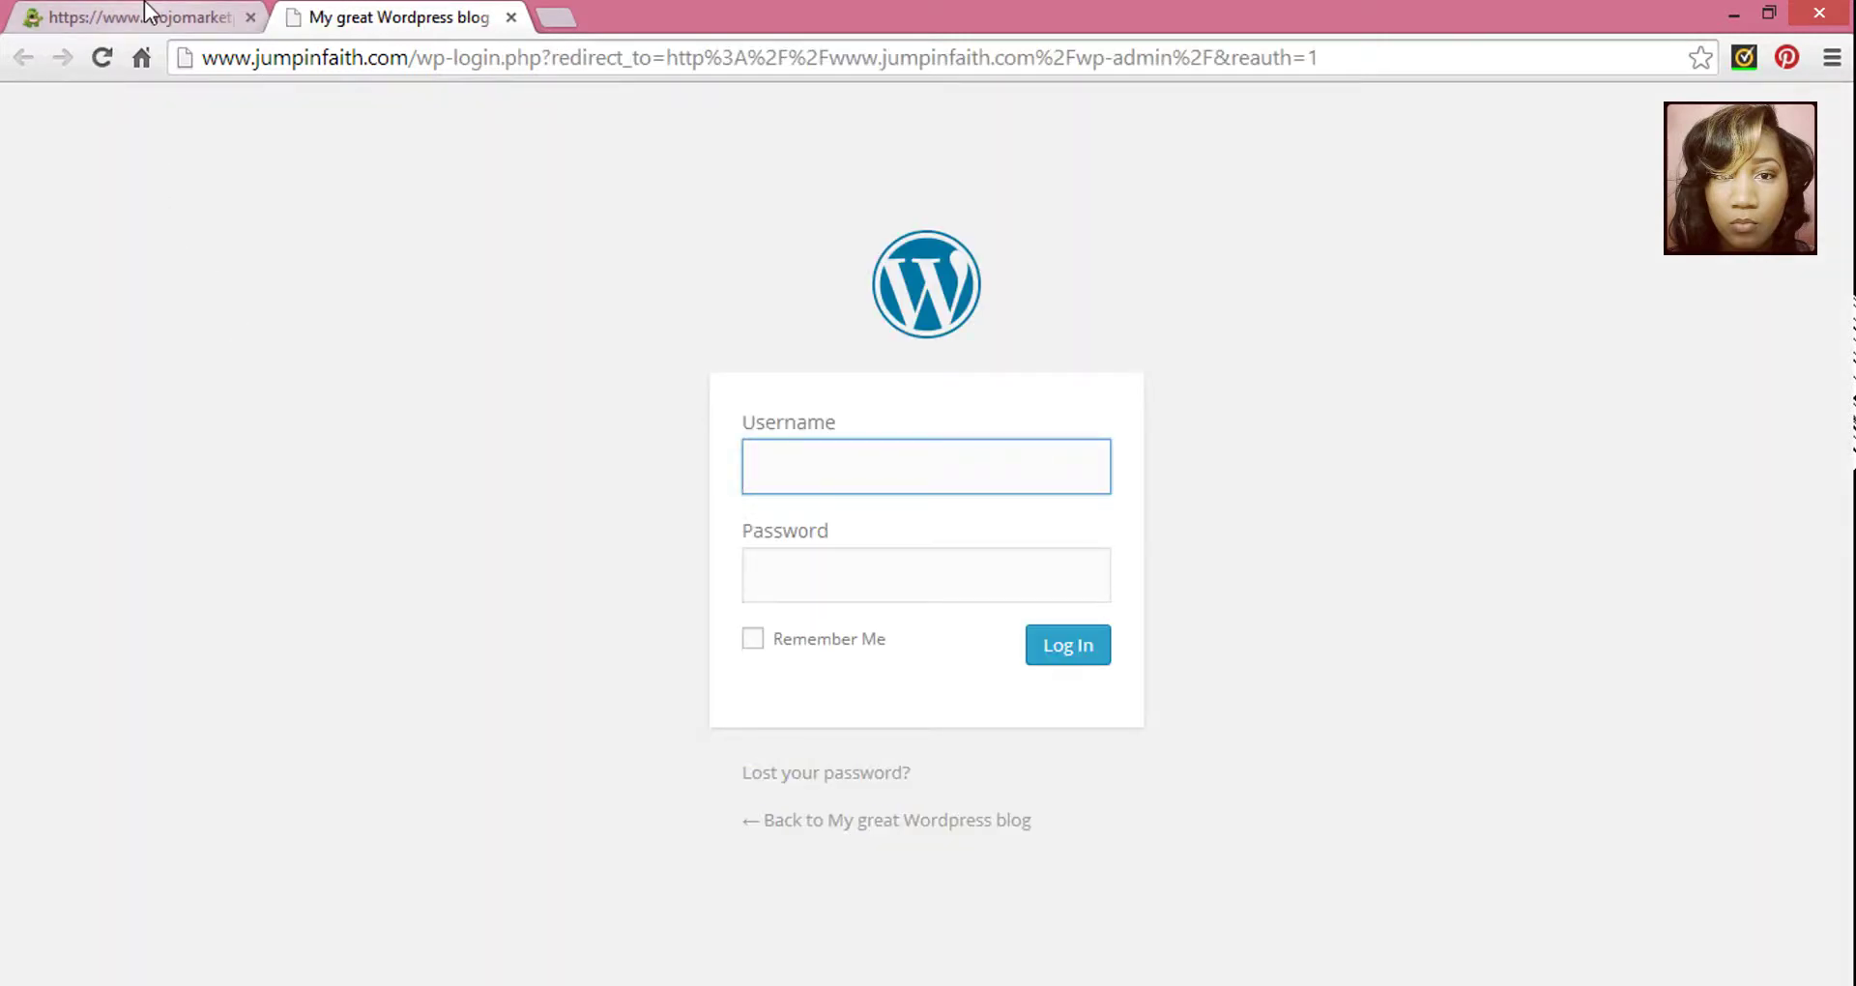
Copy the WordPress username from the installation credentials into the username field of the site's login form.
{"action": "left_click", "coordinate": [143, 4]}
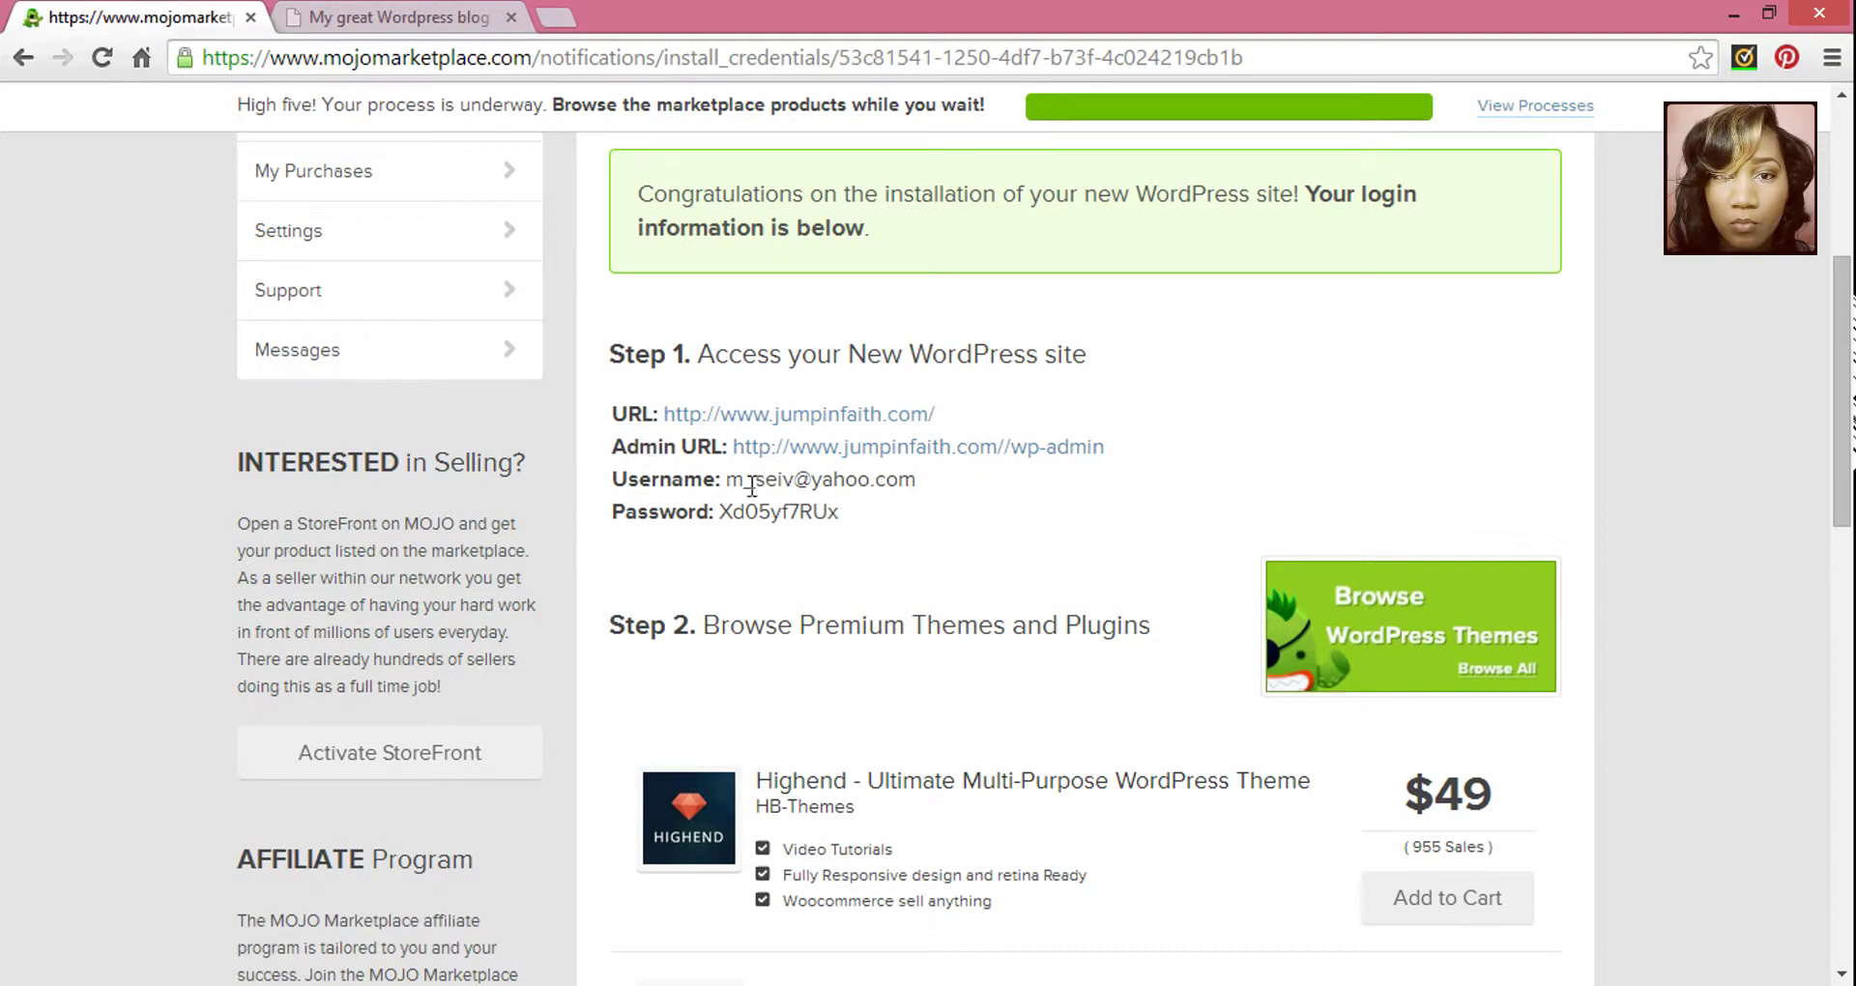
{"action": "left_click_drag", "start_coordinate": [727, 479], "coordinate": [909, 481]}
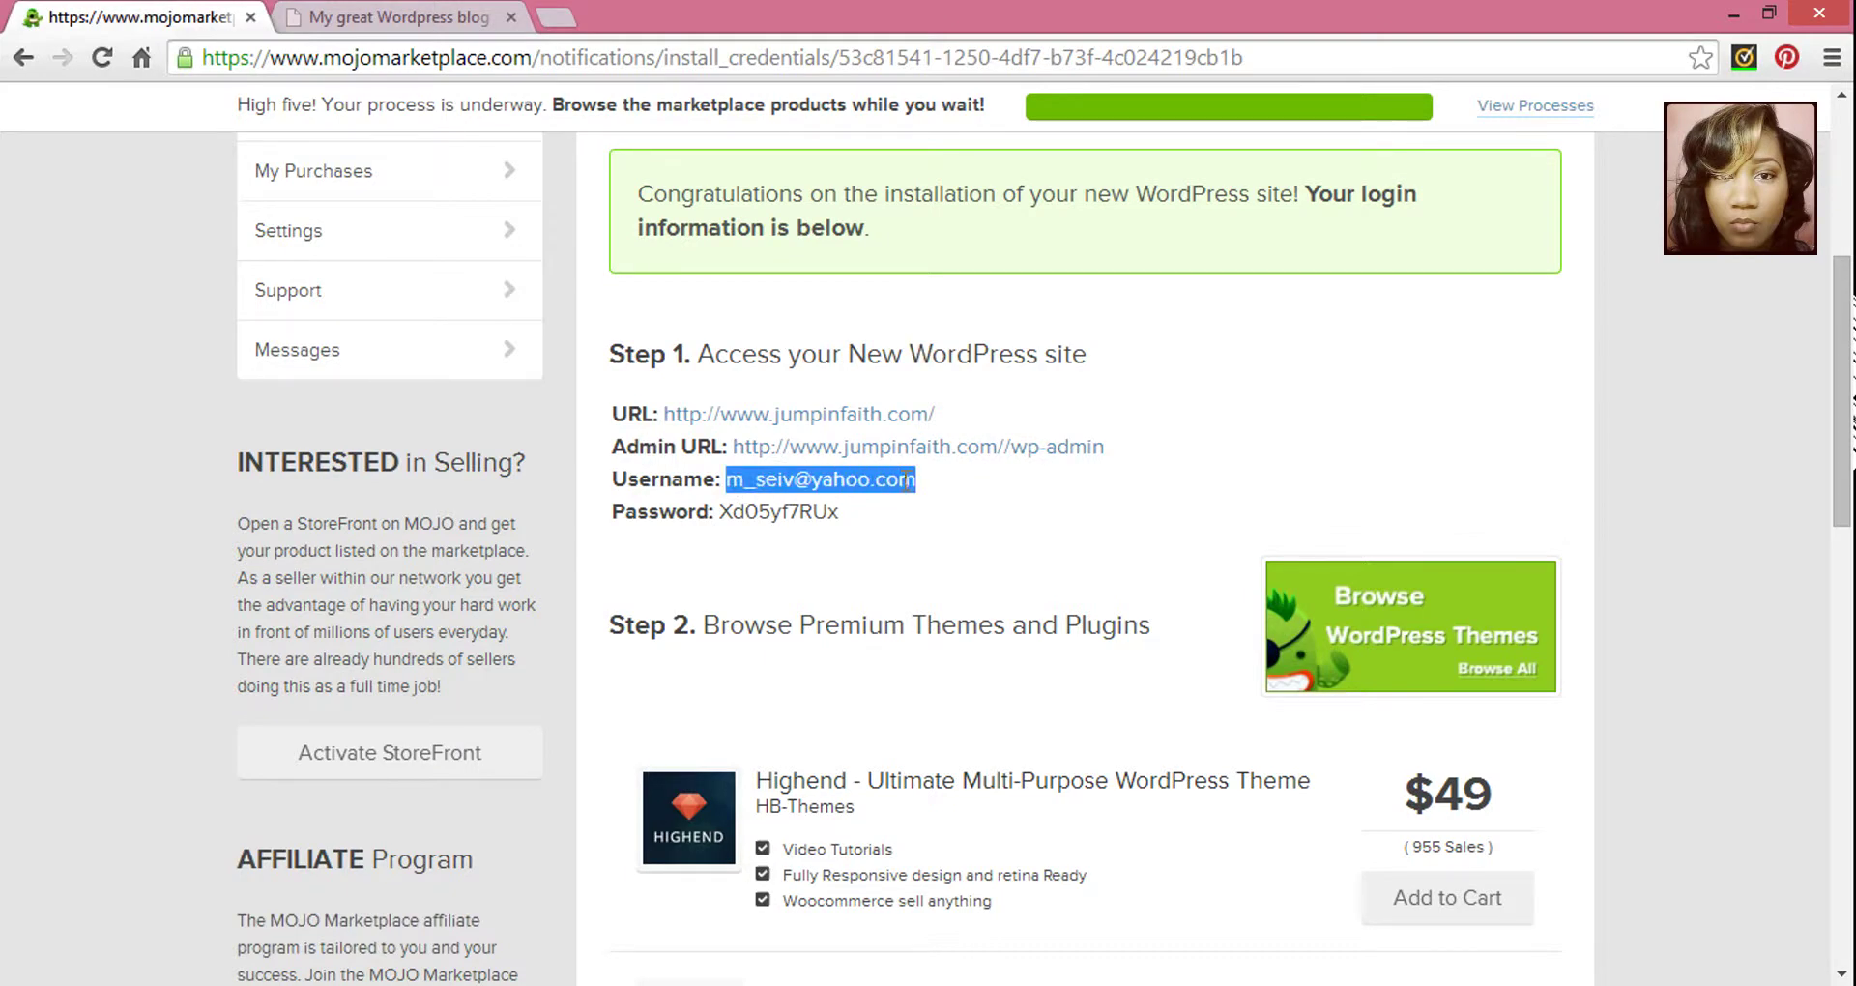
{"action": "right_click", "coordinate": [908, 481]}
{"action": "left_click", "coordinate": [930, 495]}
{"action": "left_click", "coordinate": [329, 4]}
{"action": "key", "text": "ctrl+v"}
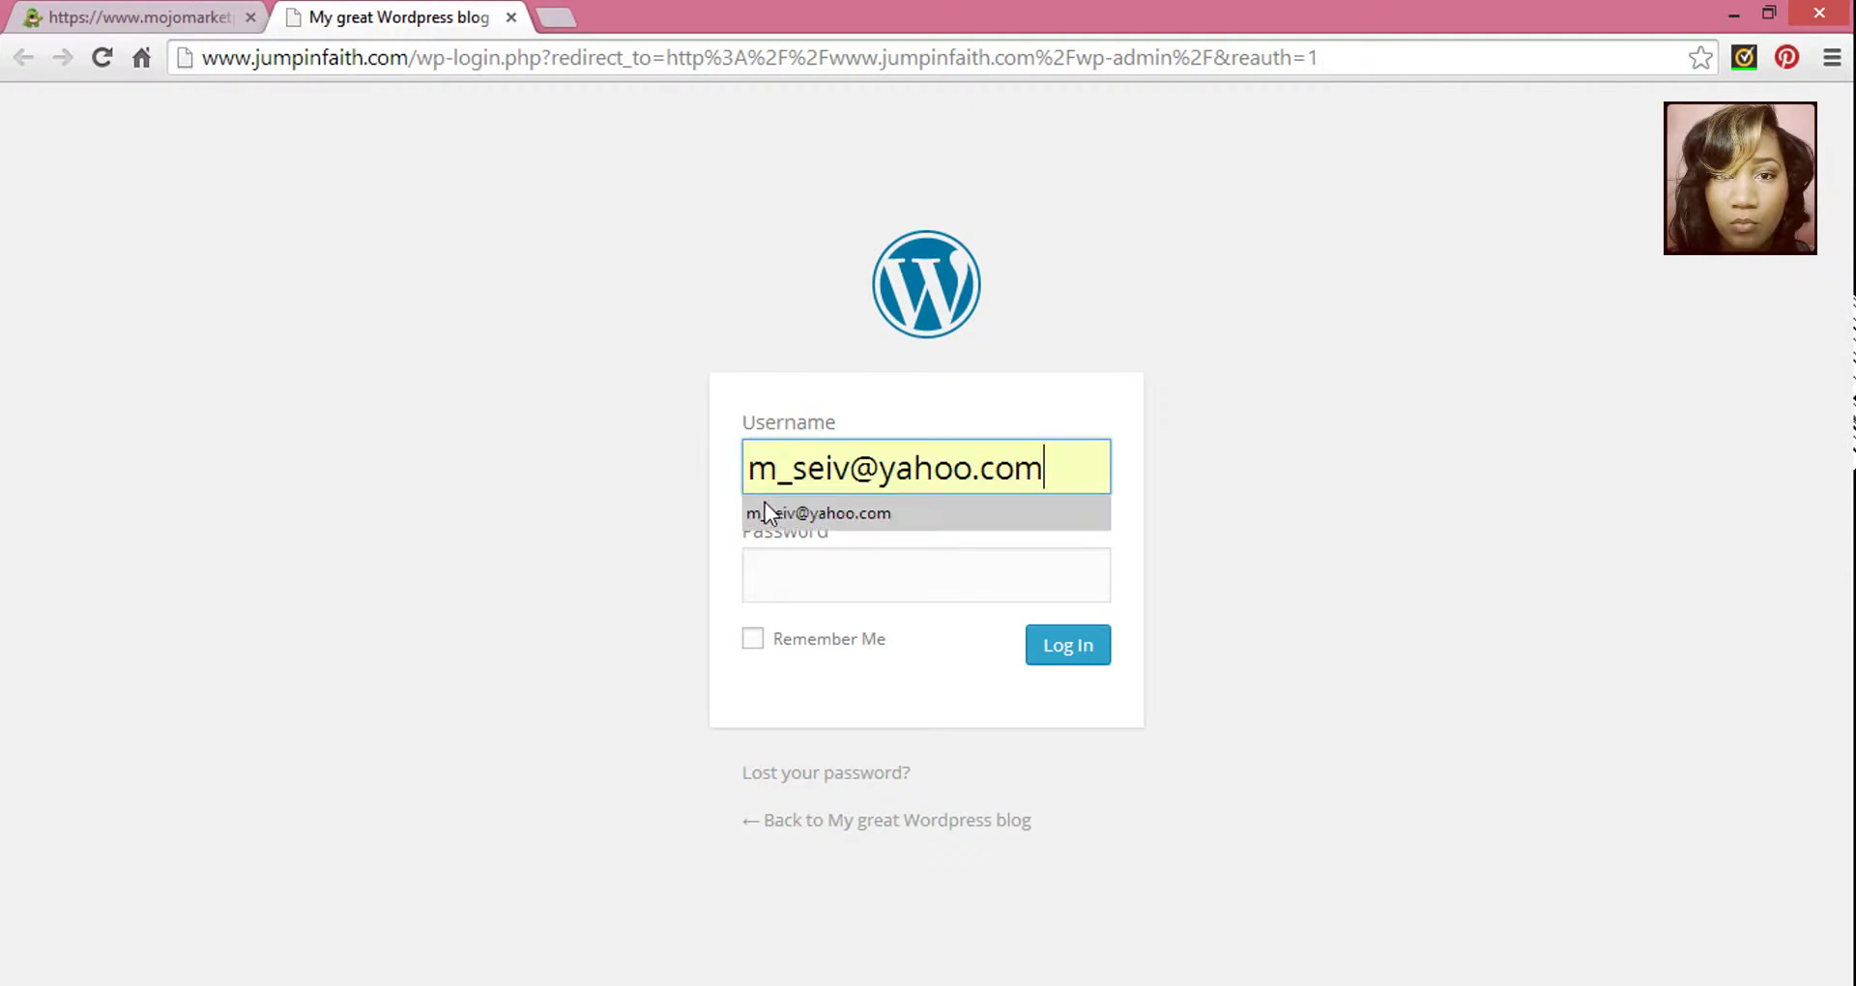
Copy the WordPress password from the installation credentials into the login form's password field and log in.
{"action": "left_click", "coordinate": [107, 4]}
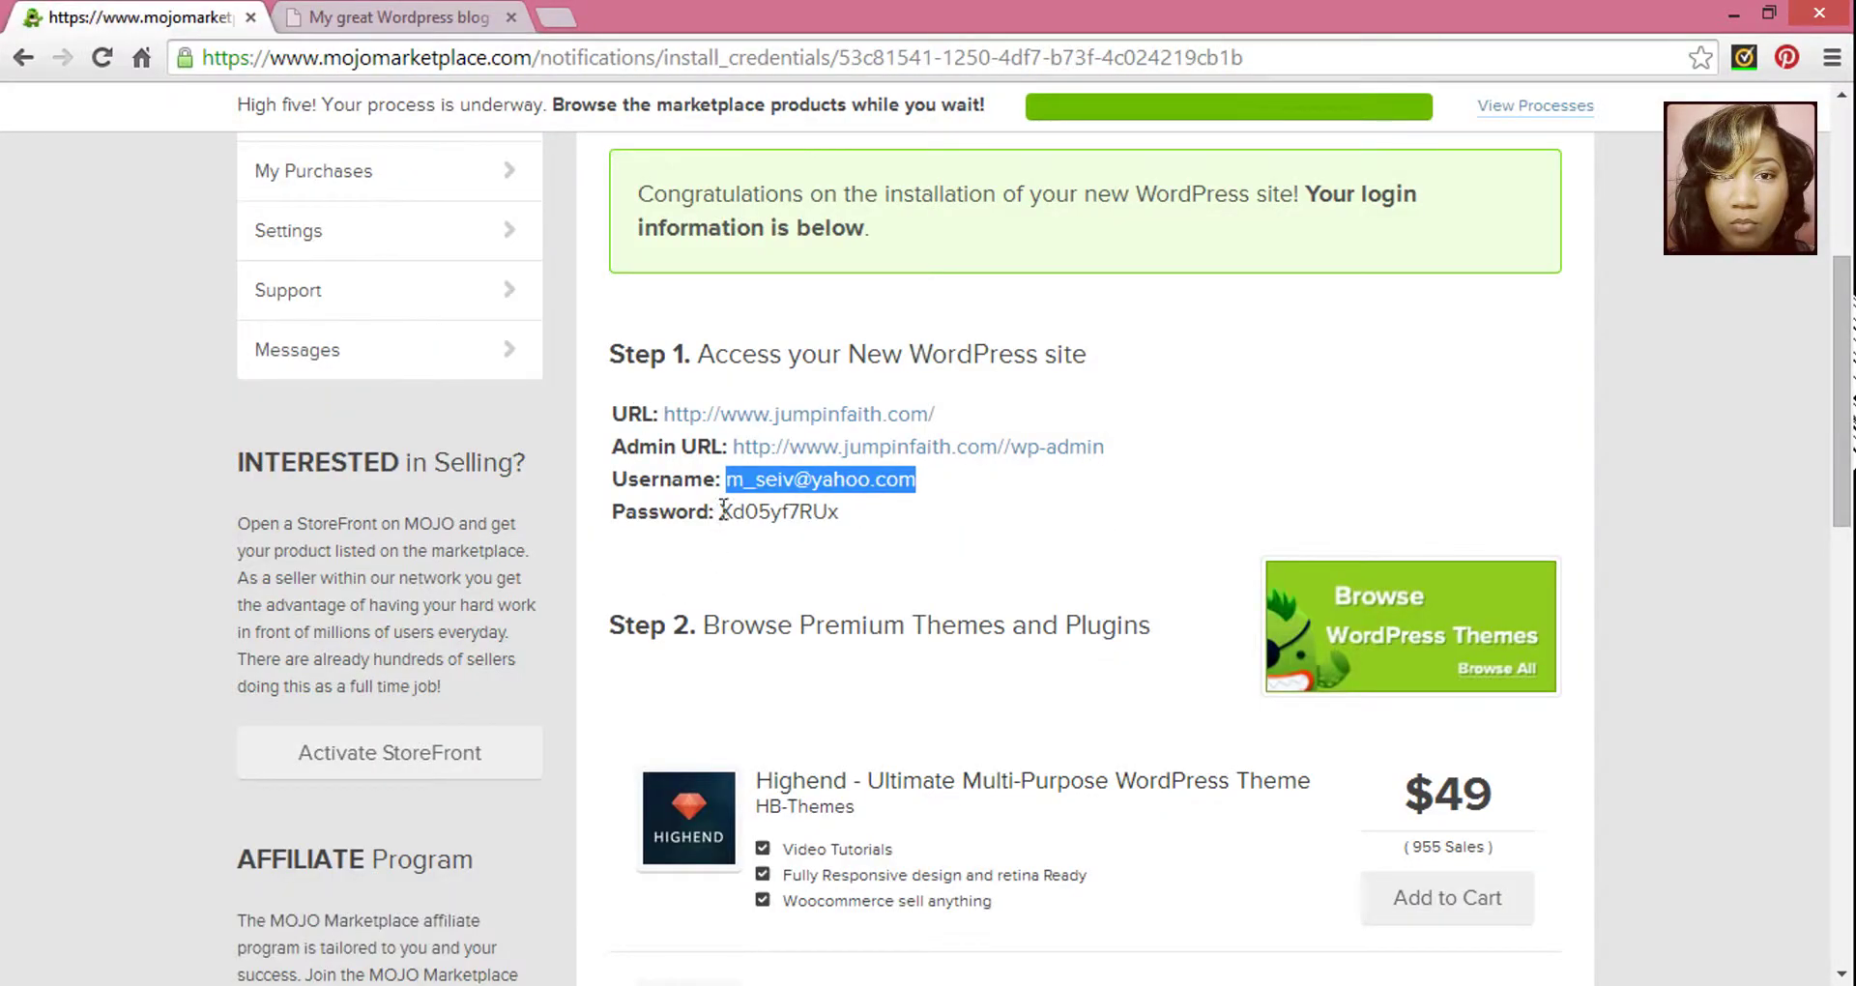
{"action": "left_click_drag", "start_coordinate": [720, 512], "coordinate": [843, 514]}
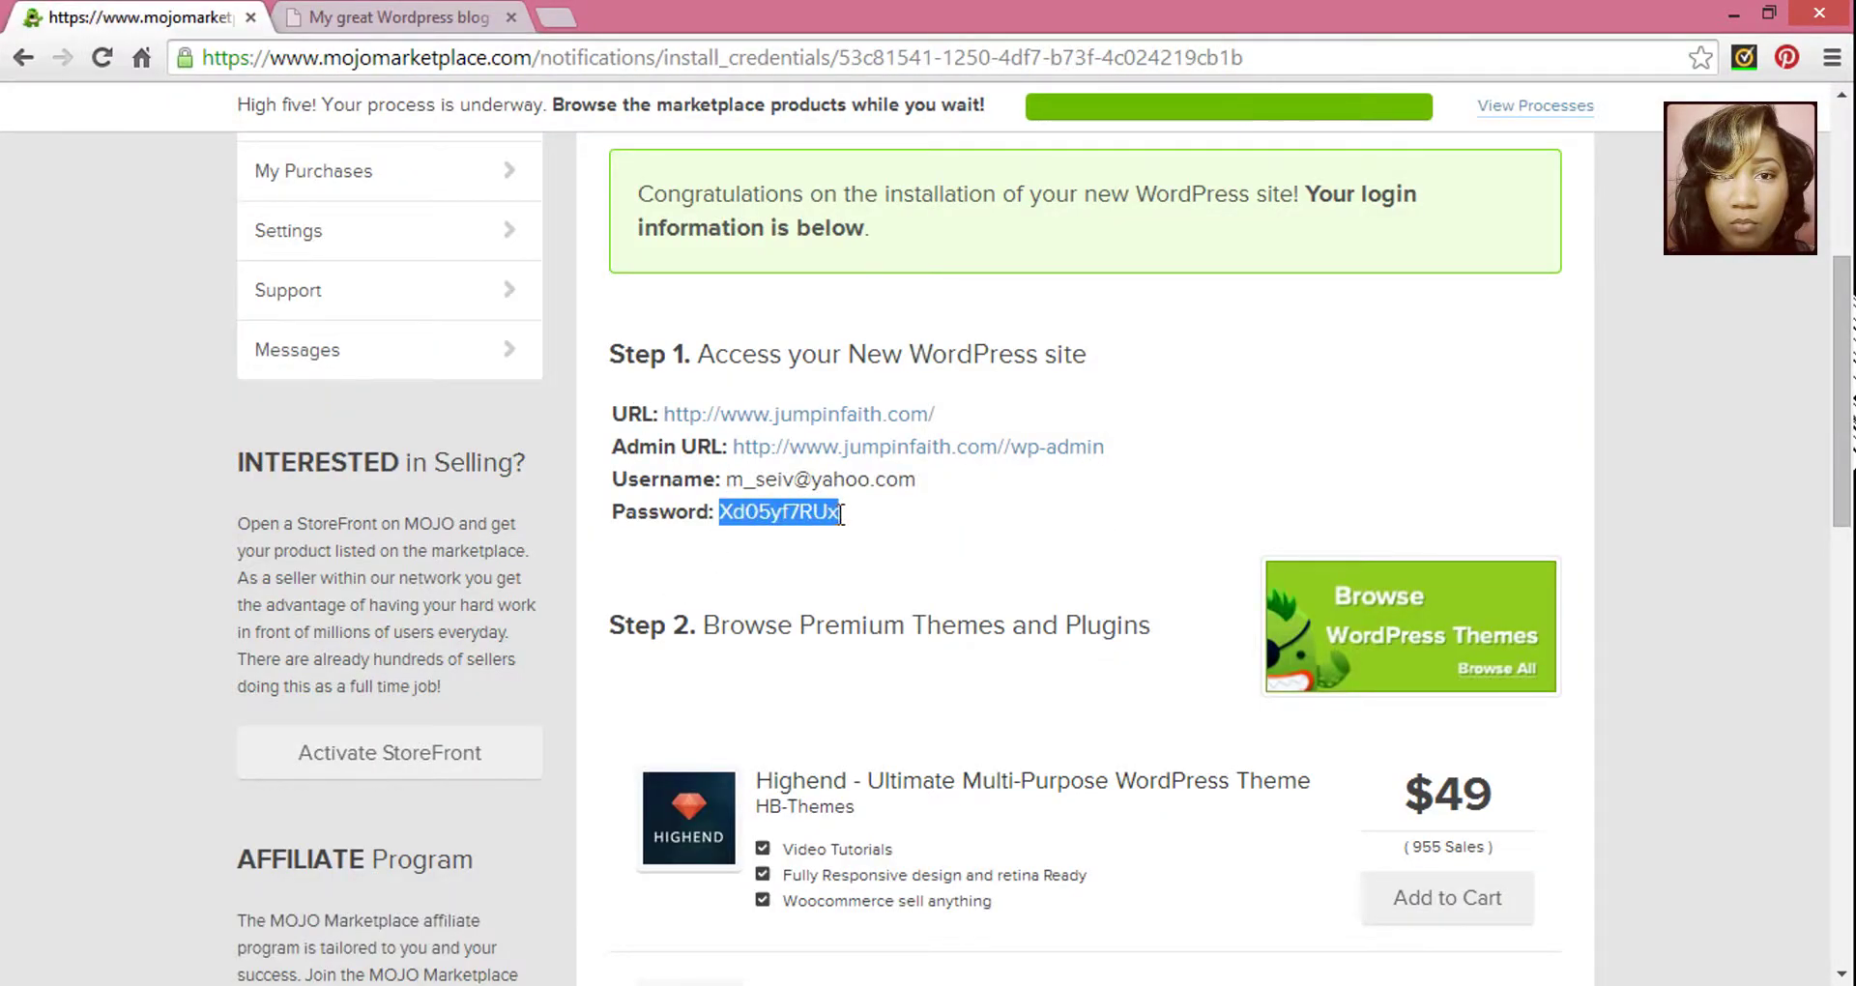
{"action": "right_click", "coordinate": [812, 517]}
{"action": "left_click", "coordinate": [853, 532]}
{"action": "left_click", "coordinate": [415, 3]}
{"action": "left_click", "coordinate": [940, 575]}
{"action": "key", "text": "ctrl+v"}
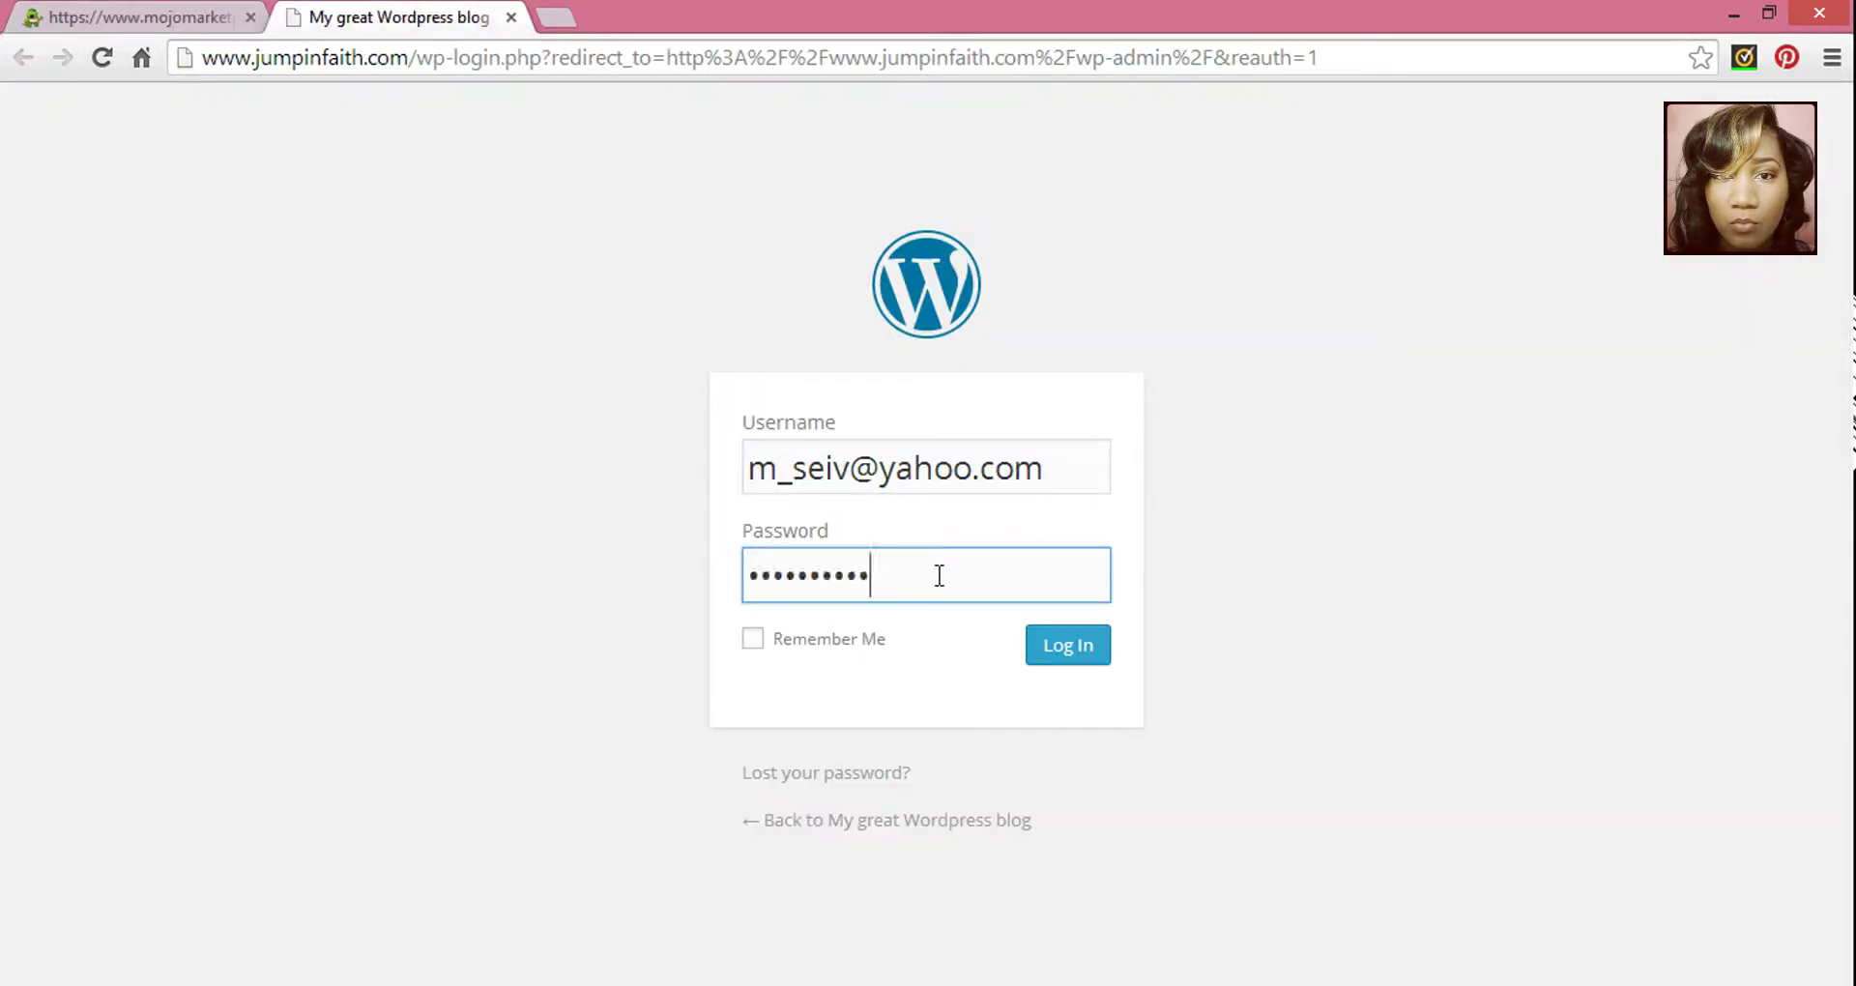
{"action": "left_click", "coordinate": [1095, 642]}
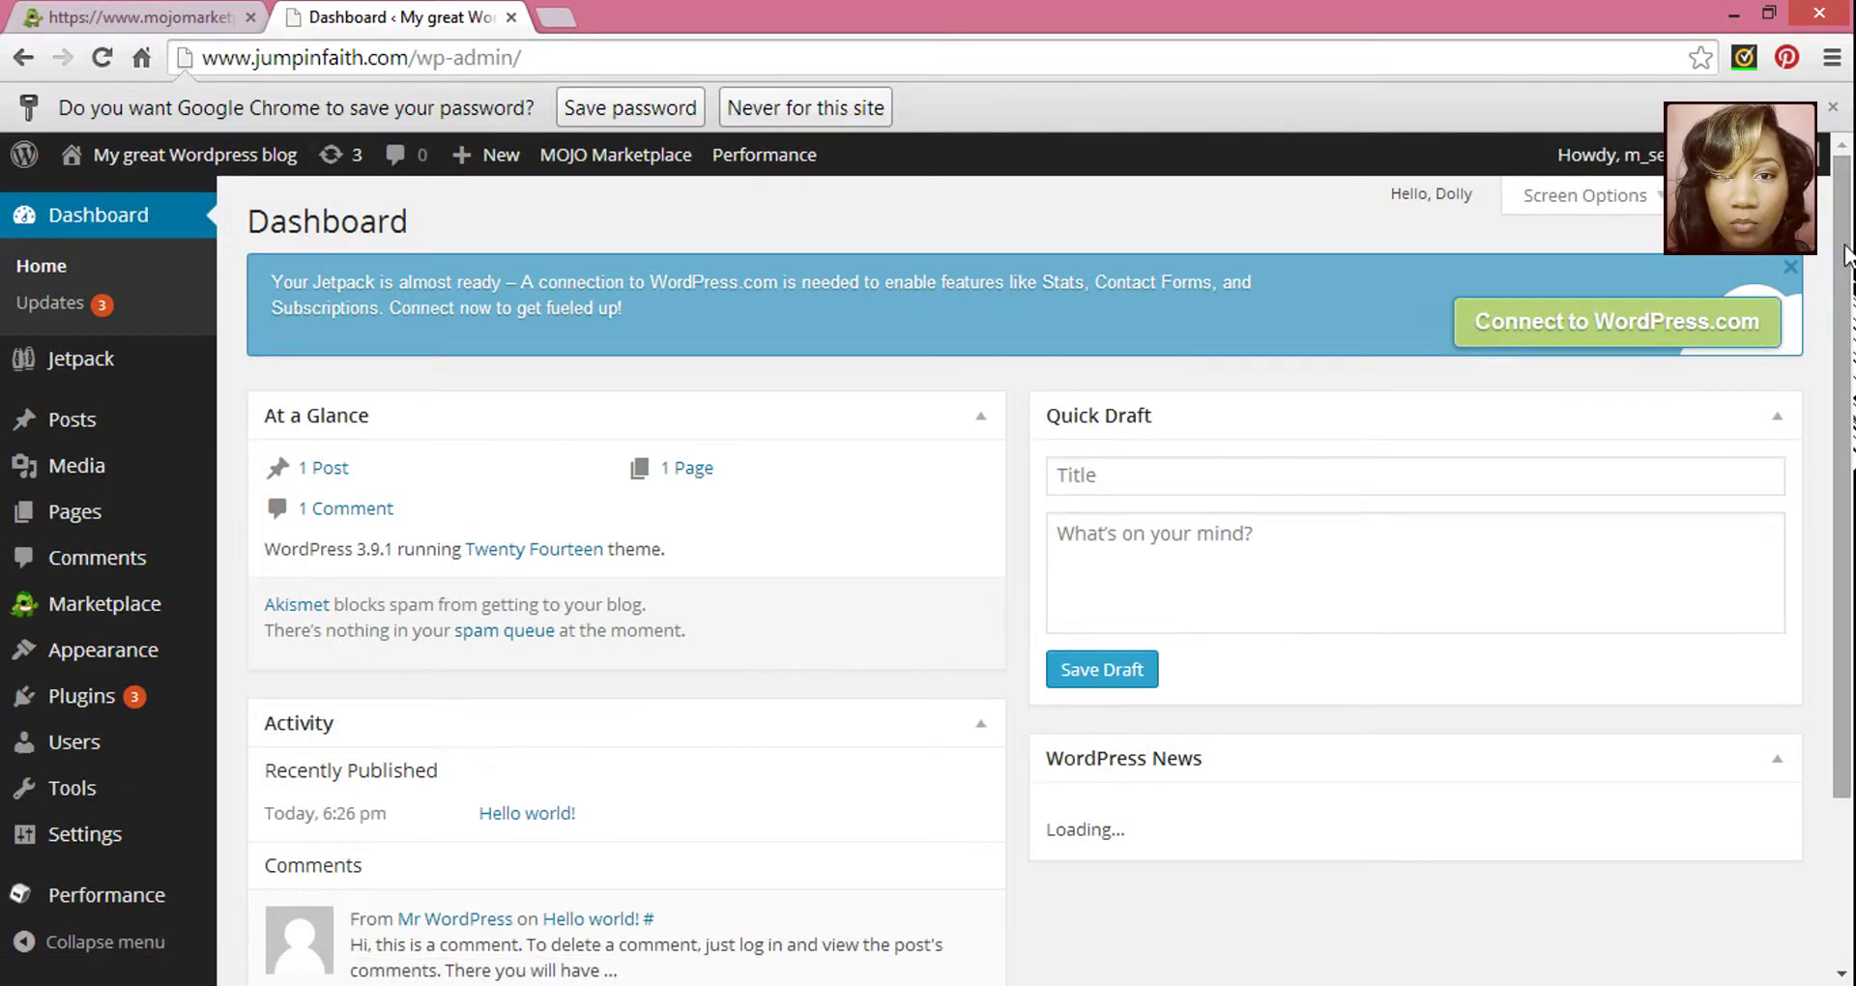
Dismiss the offer to save the password and visit the new blog's public front page.
{"action": "left_click", "coordinate": [1832, 107]}
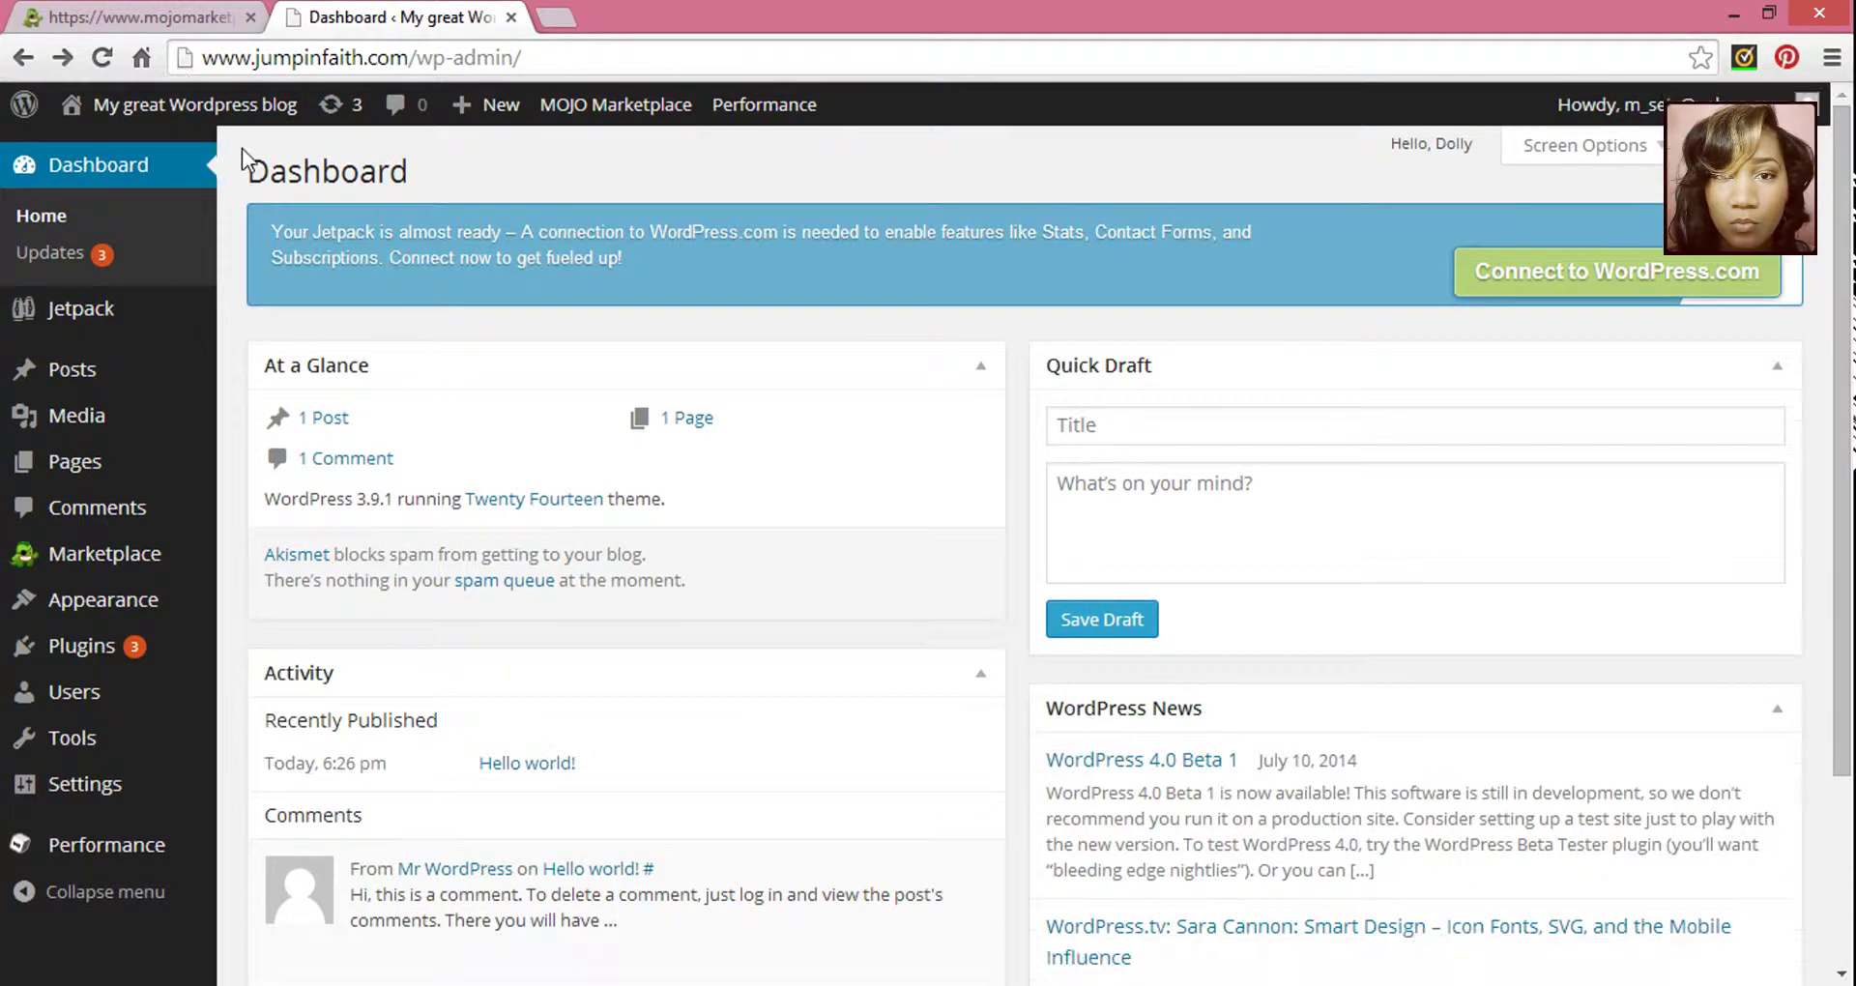
{"action": "mouse_move", "coordinate": [196, 114]}
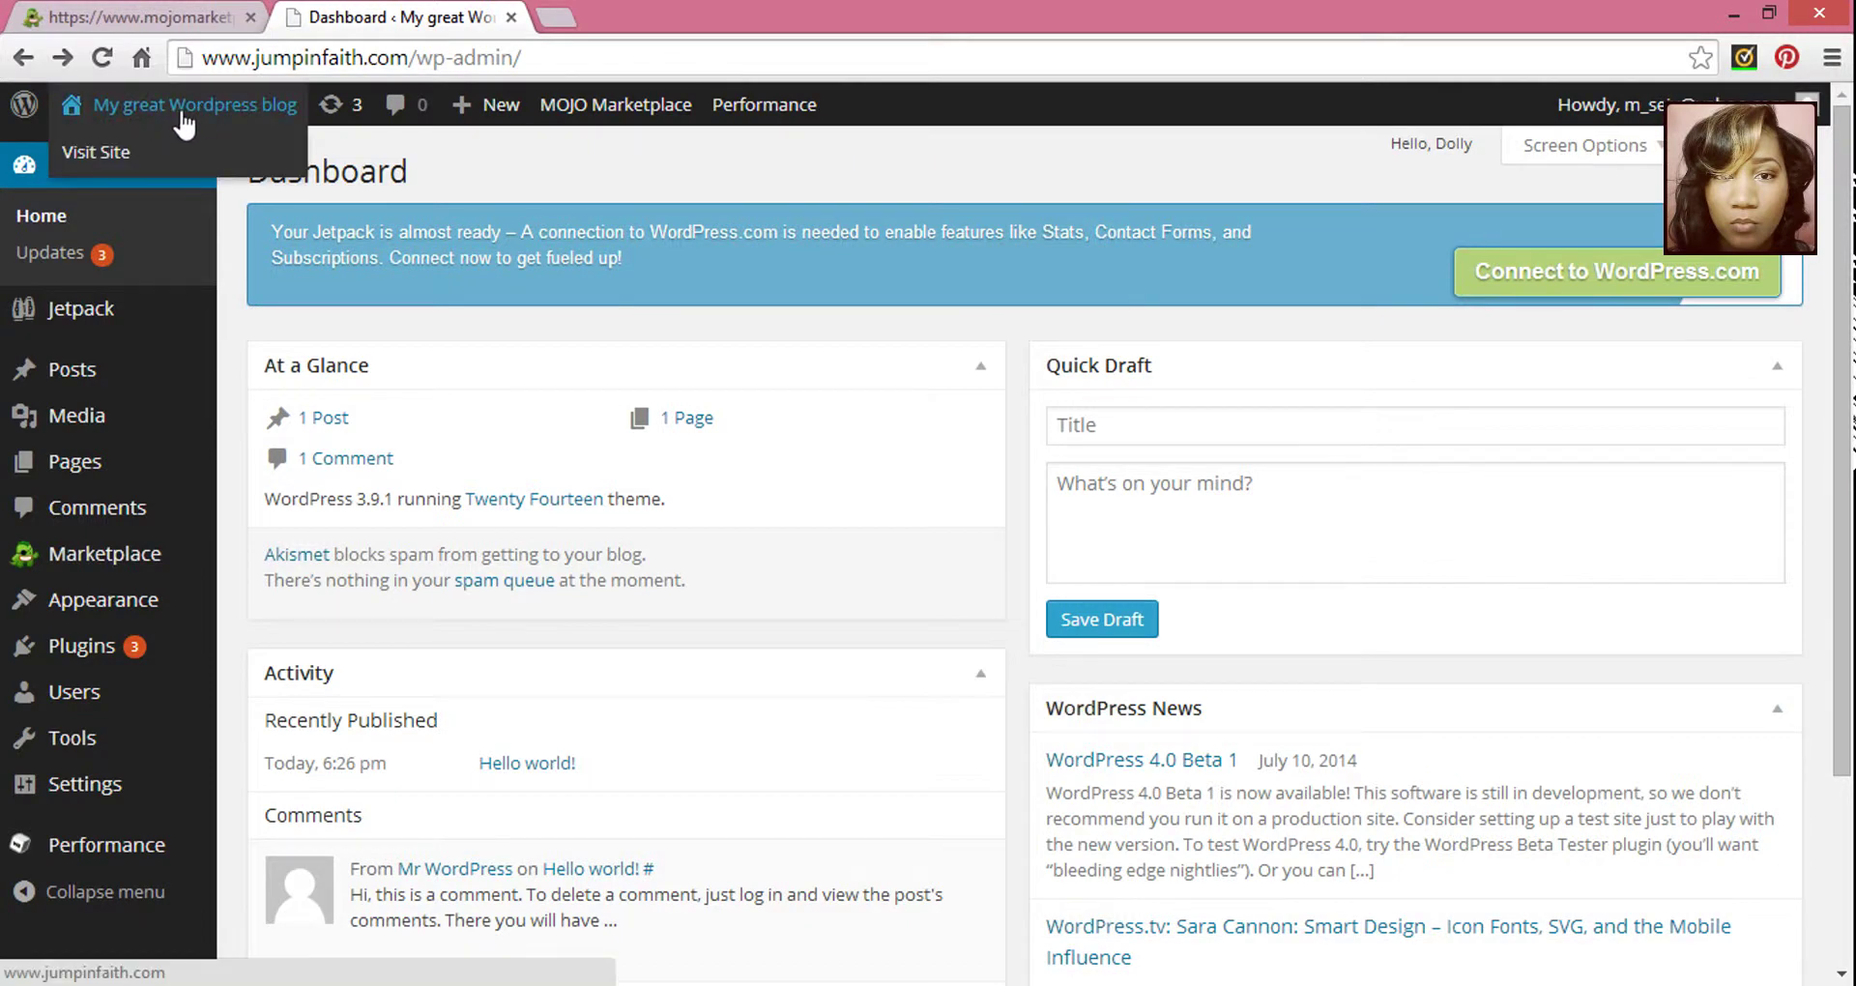
{"action": "left_click", "coordinate": [104, 157]}
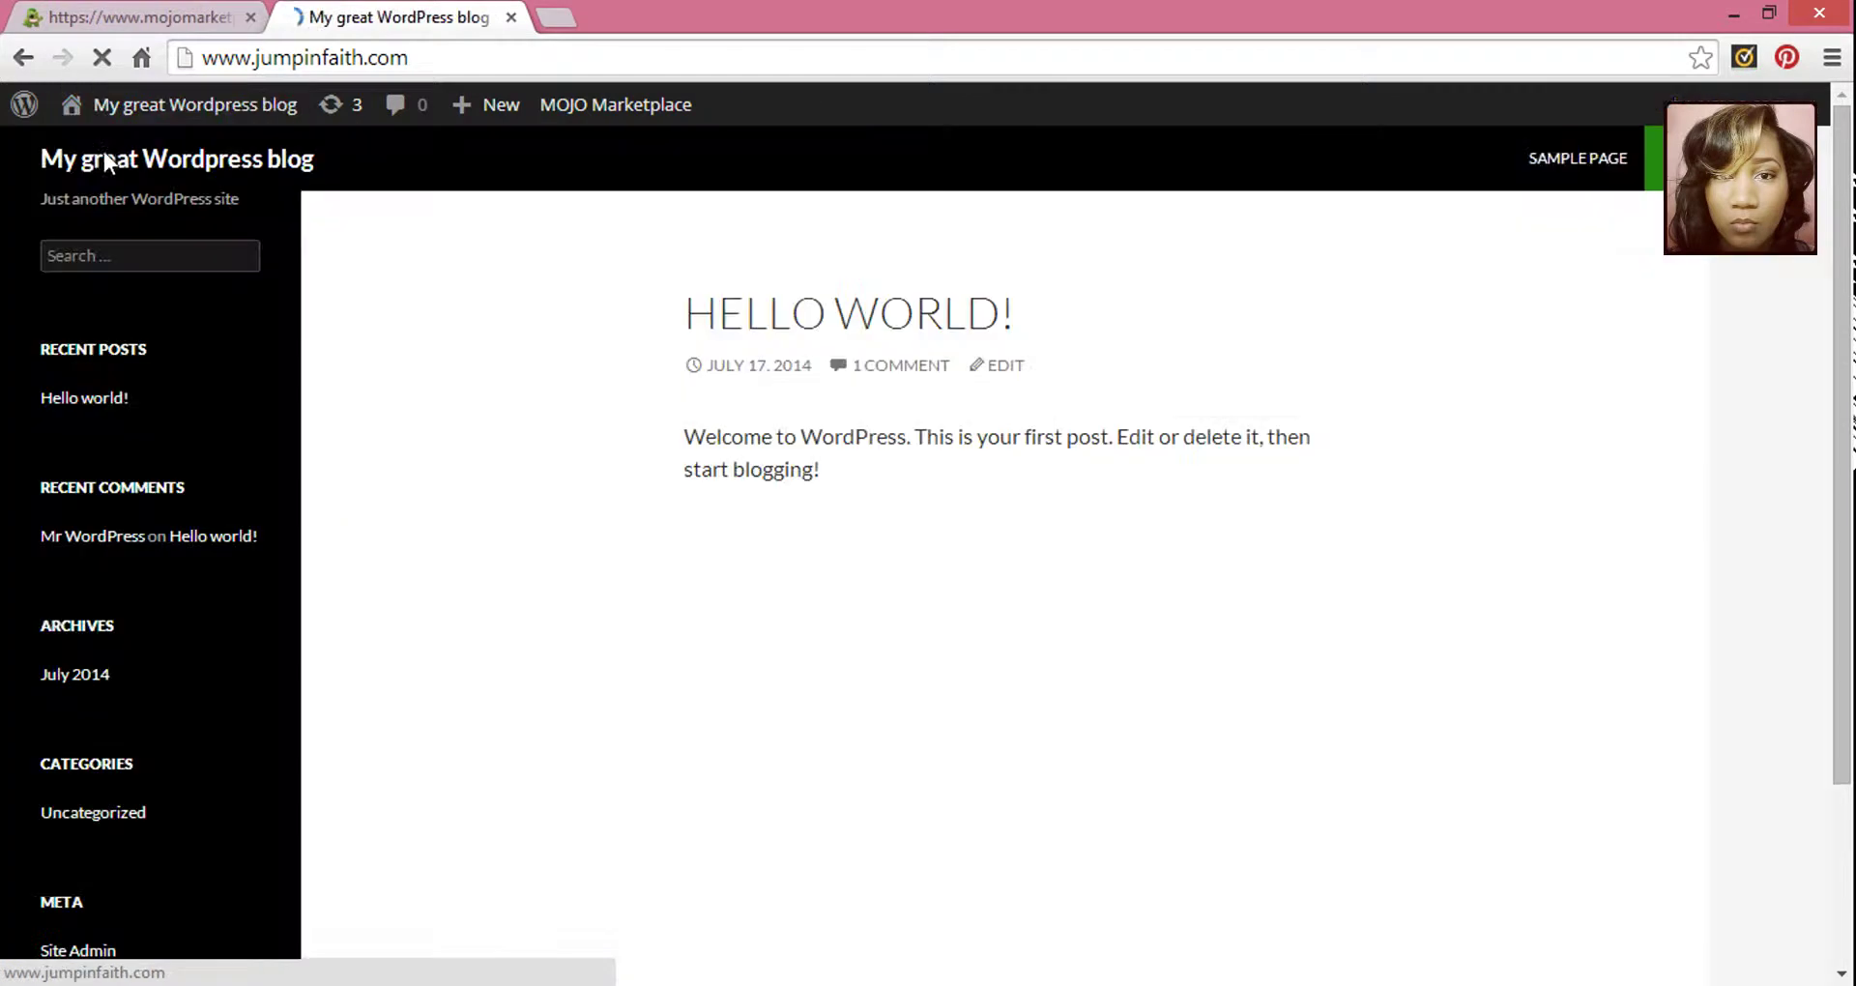